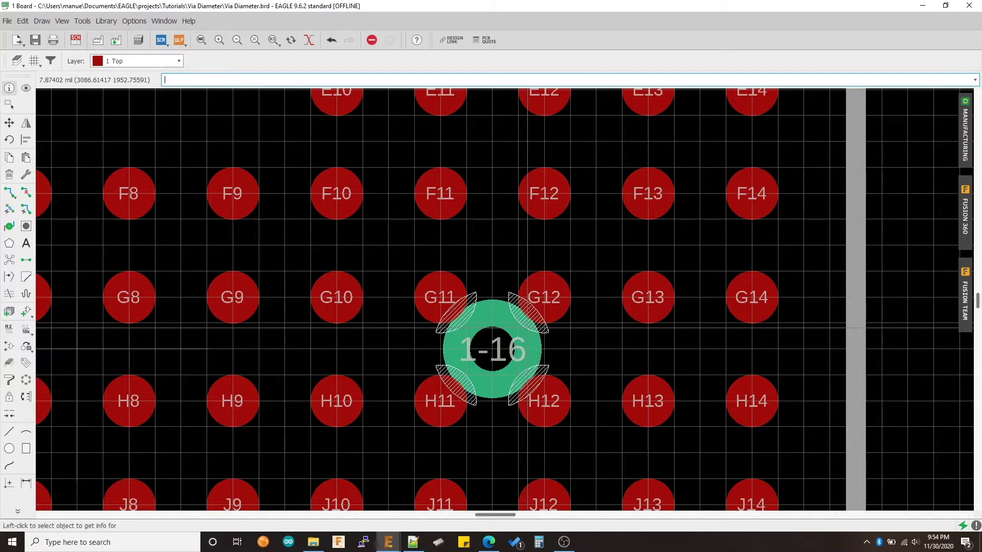
Change the central via's drill from 13.77953 to 7.87402 in its Properties and apply it.
scroll(527, 327, down, 2)
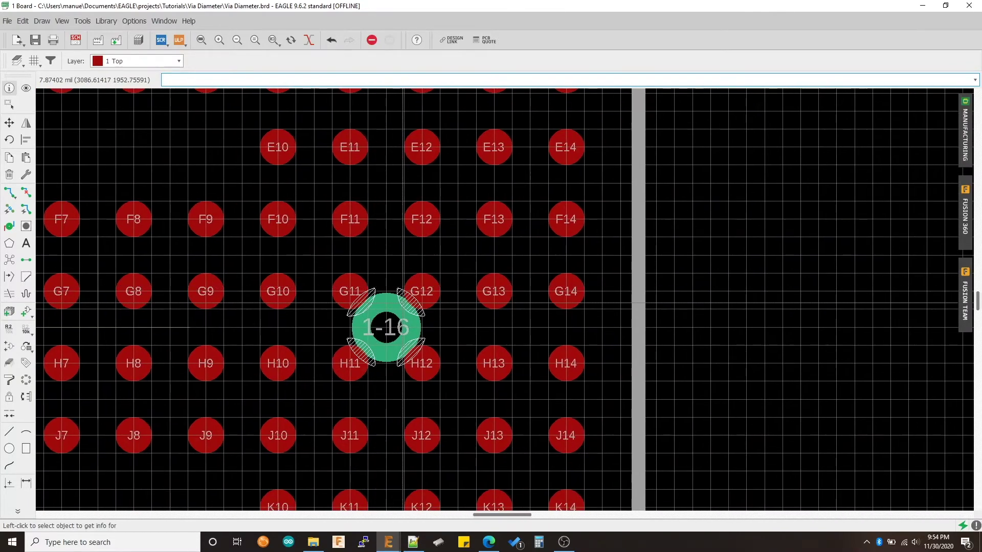
scroll(403, 303, down, 3)
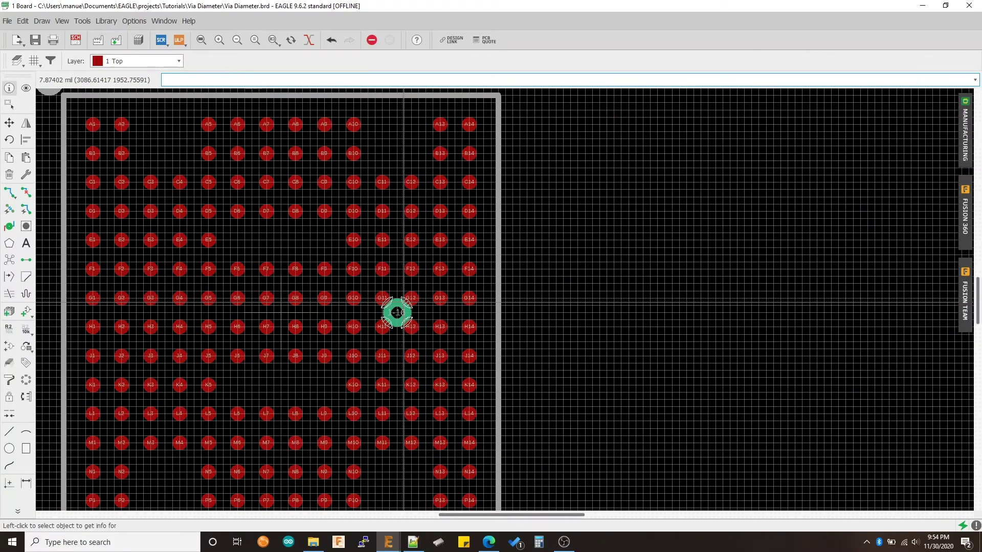
scroll(404, 303, up, 5)
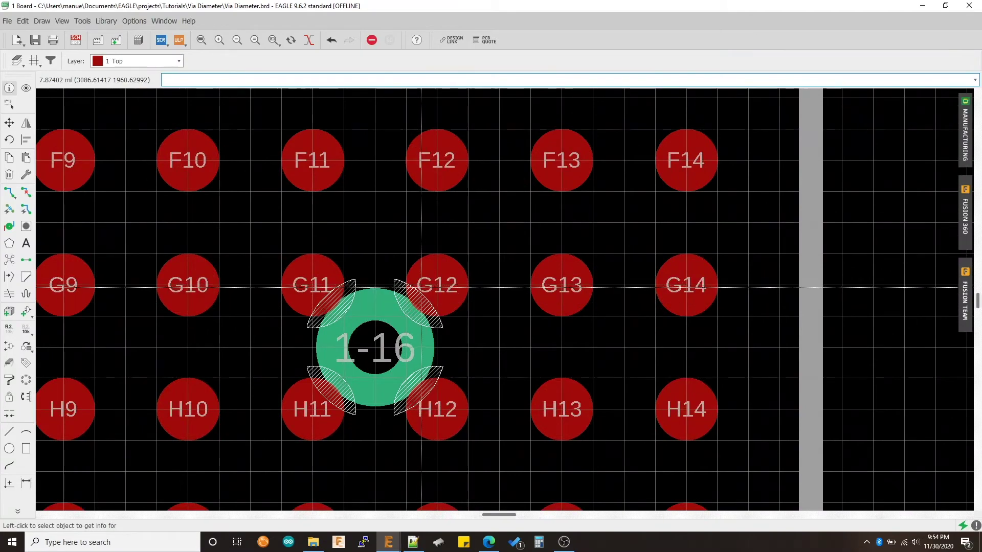
scroll(431, 295, up, 2)
scroll(342, 293, down, 2)
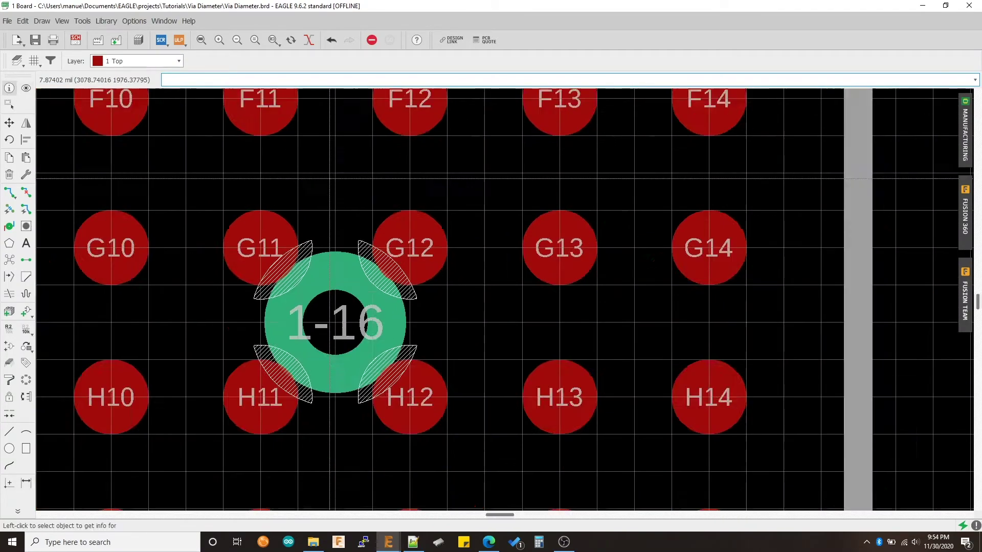
click(341, 301)
drag(629, 183, 557, 199)
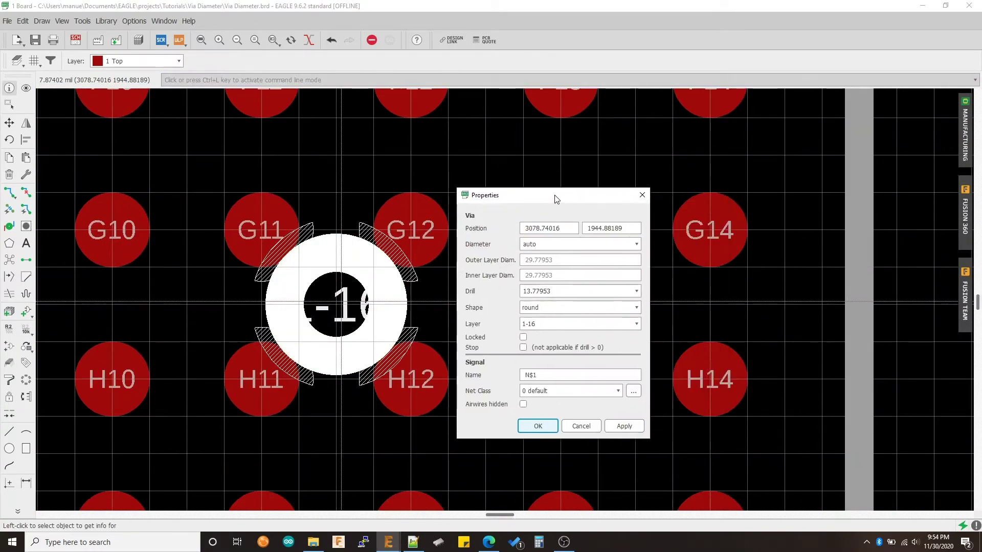
drag(568, 291, 494, 292)
click(566, 291)
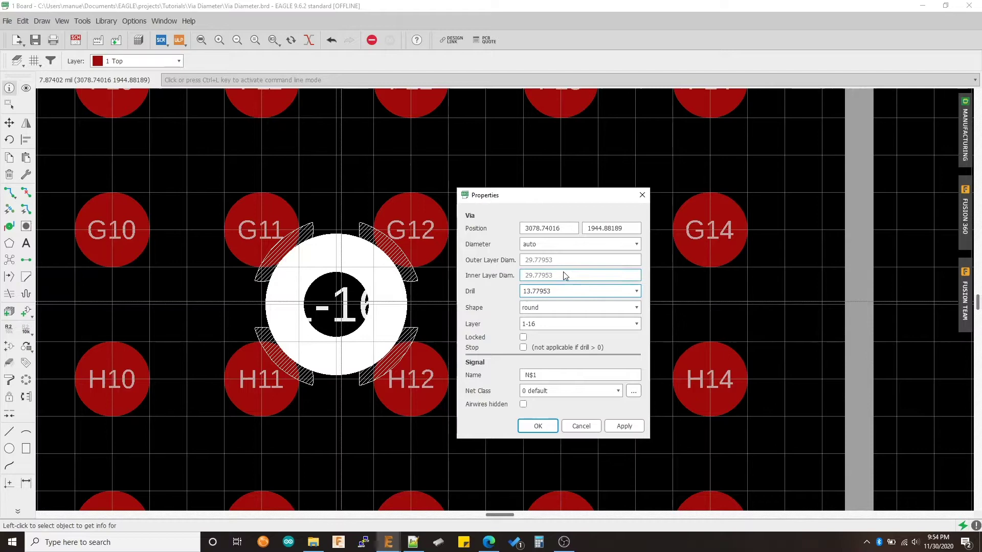
click(636, 291)
click(572, 305)
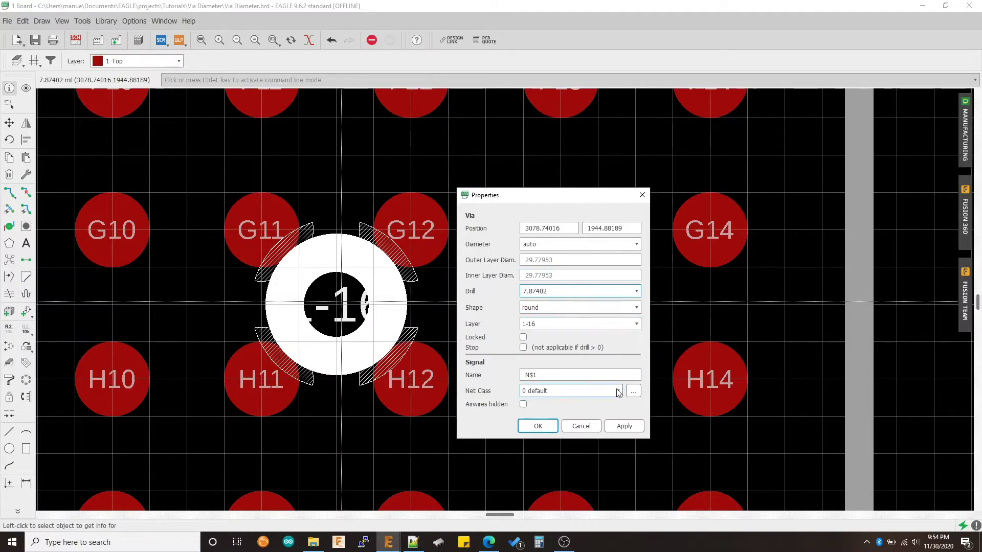
click(624, 426)
Try clearing the via's Outer Layer Diam. value of 23.87402.
drag(599, 196, 625, 196)
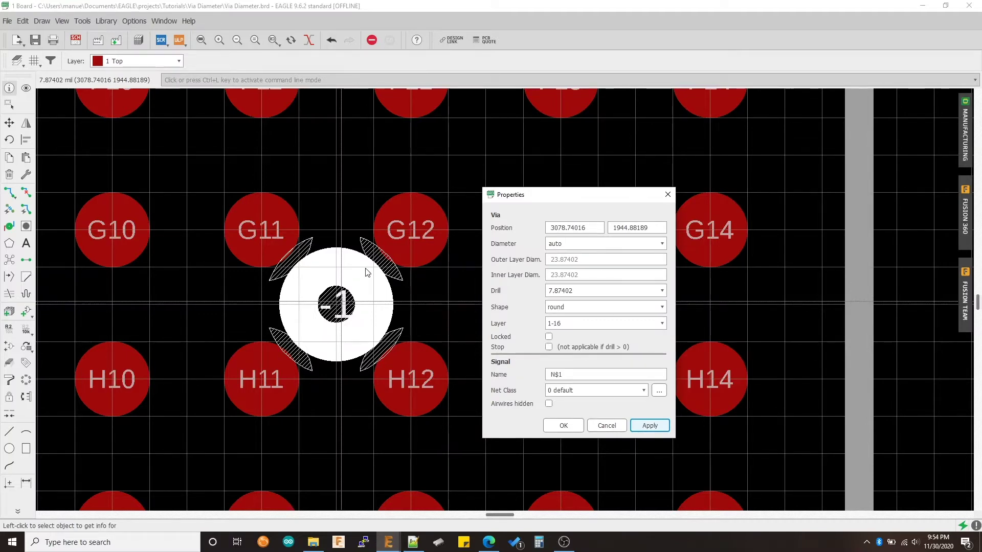
drag(580, 259, 518, 265)
click(602, 262)
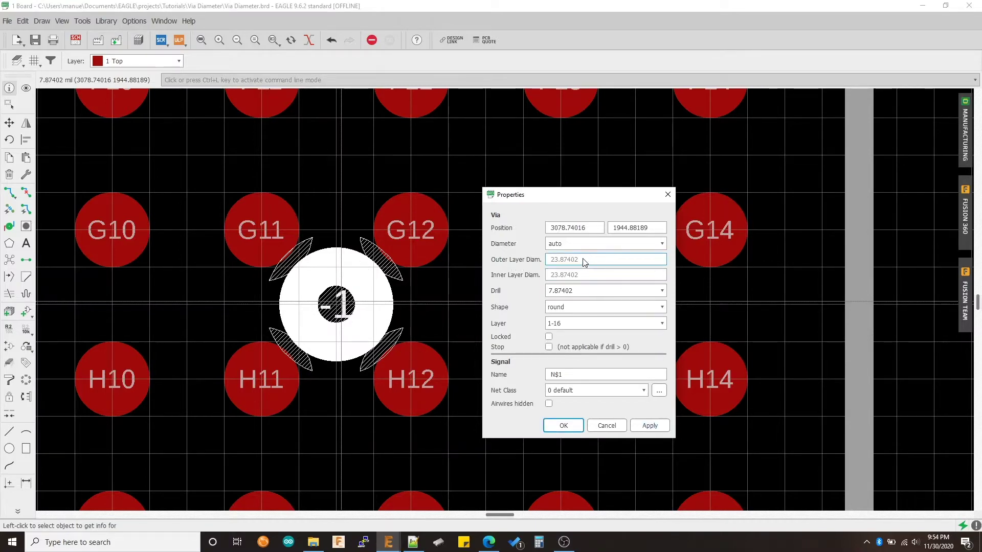
drag(586, 261, 532, 262)
click(588, 263)
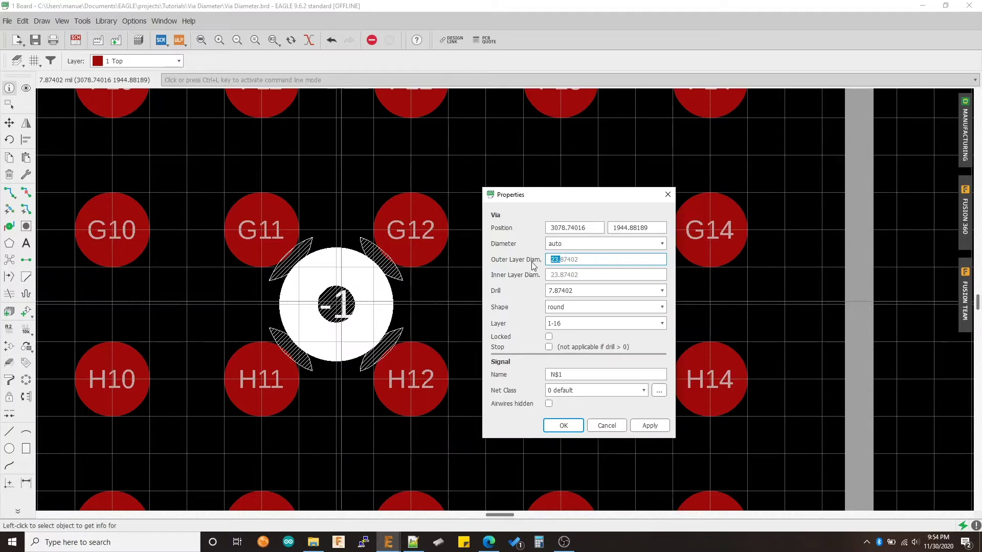
click(592, 260)
key(ctrl+a)
key(BackSpace)
Close the via properties and switch to the Xilinx BGA design-rules PDF in Edge.
click(668, 195)
scroll(552, 228, down, 2)
scroll(552, 229, down, 1)
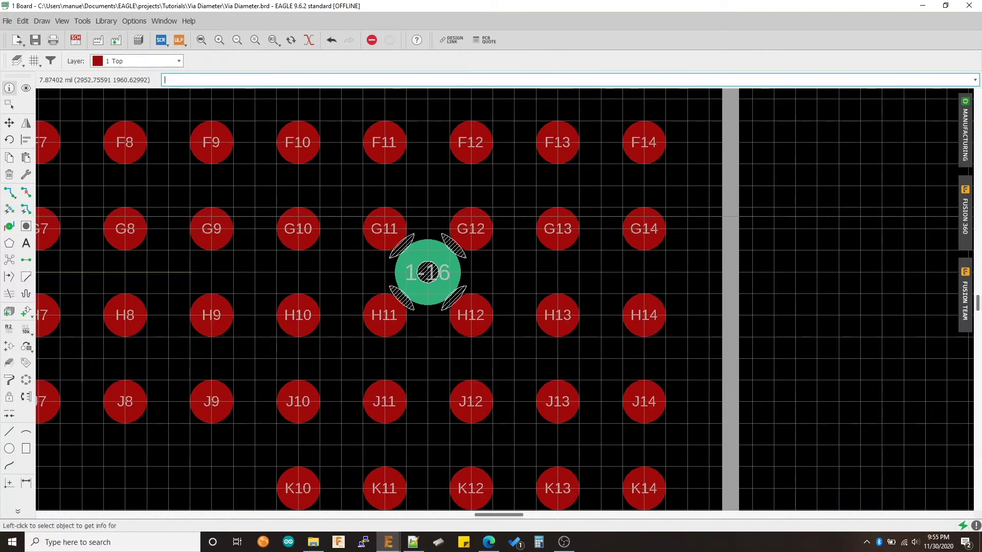
key(alt+Tab)
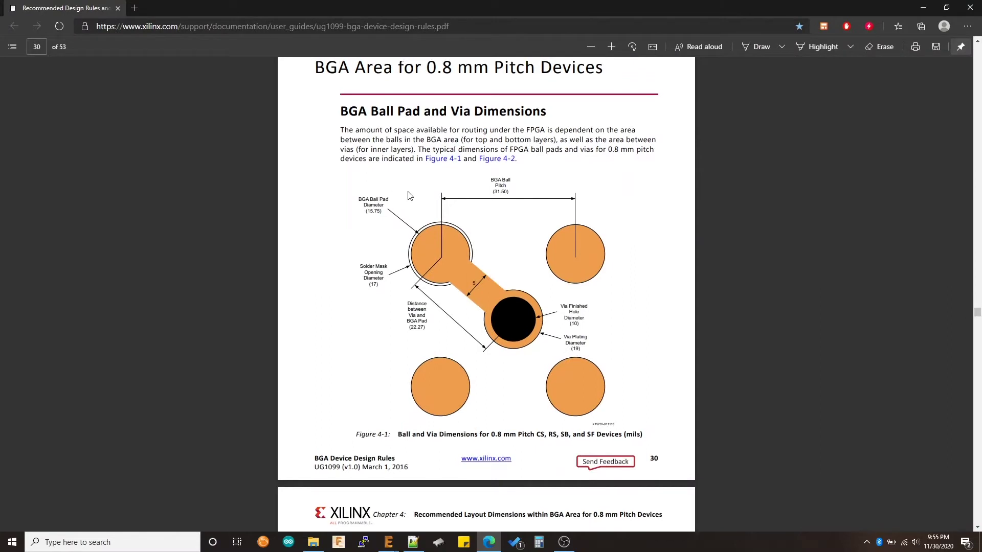
scroll(409, 196, up, 1)
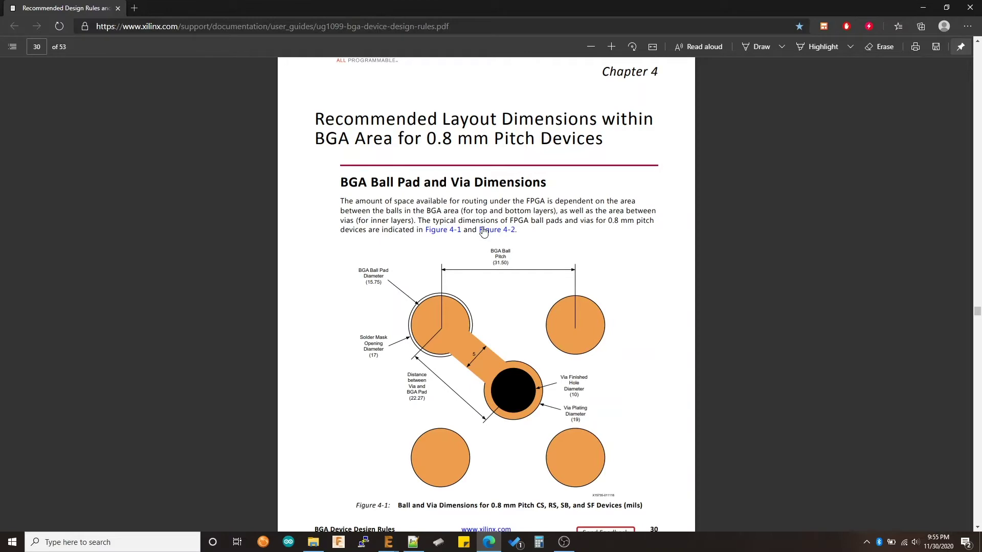
Read Figure 4-1's 10 mil via hole and 19 mil plating diameter, then move Edge aside to reveal EAGLE.
scroll(503, 231, down, 2)
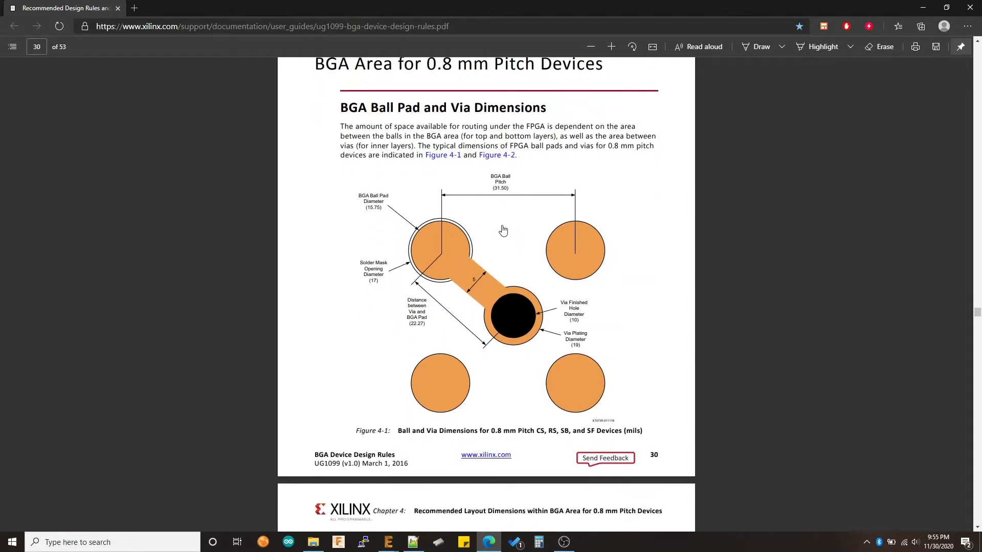
scroll(503, 231, up, 2)
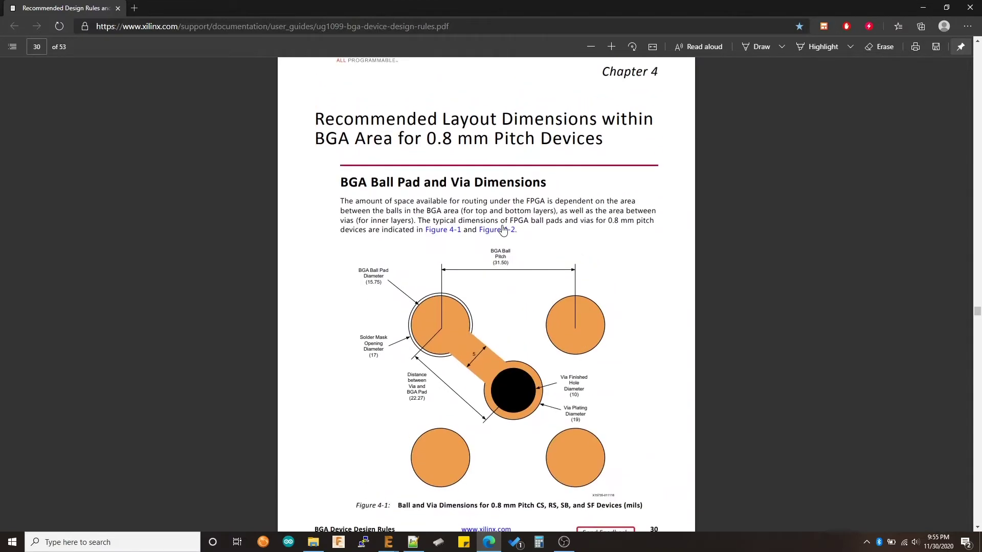
click(576, 394)
drag(576, 395, 577, 420)
drag(627, 5, 981, 6)
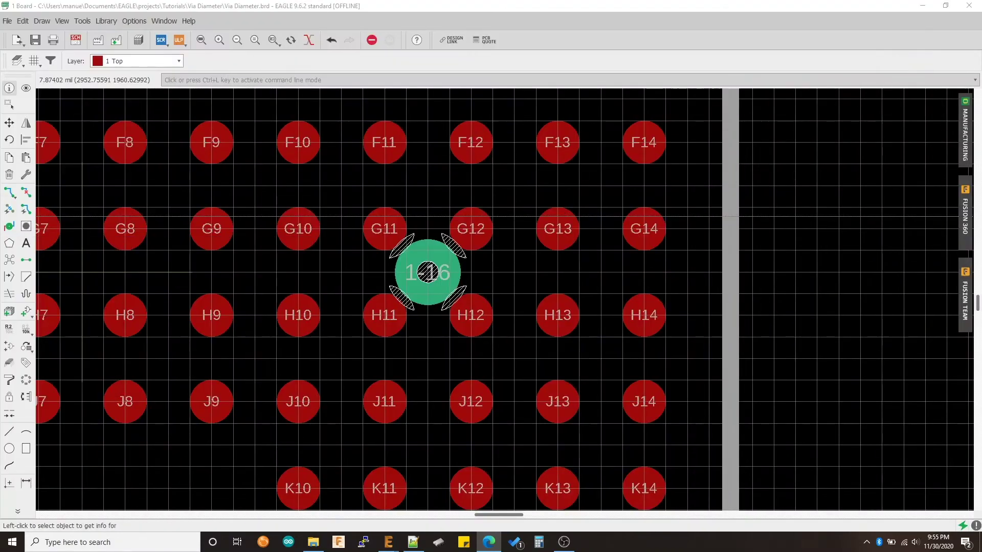
Return to the EAGLE board and briefly open the central via's properties.
click(511, 80)
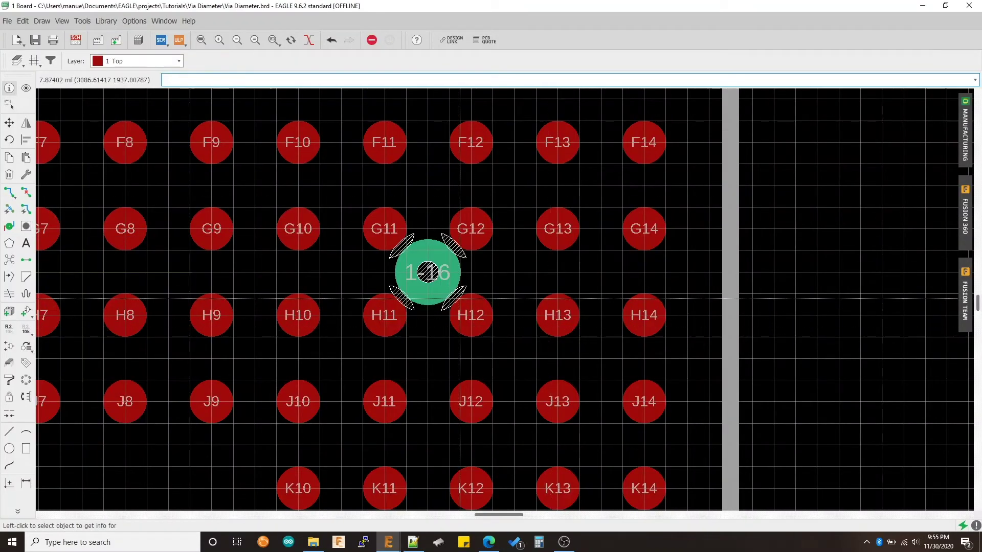
middle_drag(442, 287, 470, 324)
scroll(470, 325, up, 1)
click(456, 318)
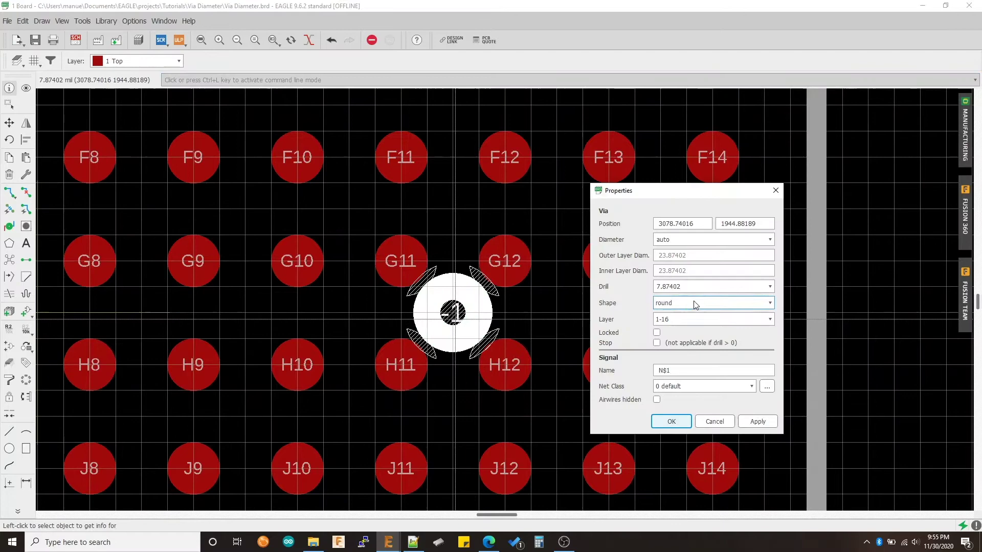
key(Escape)
Confirm the via with drill 10 now shows an outer layer diameter of 26.
scroll(482, 266, up, 3)
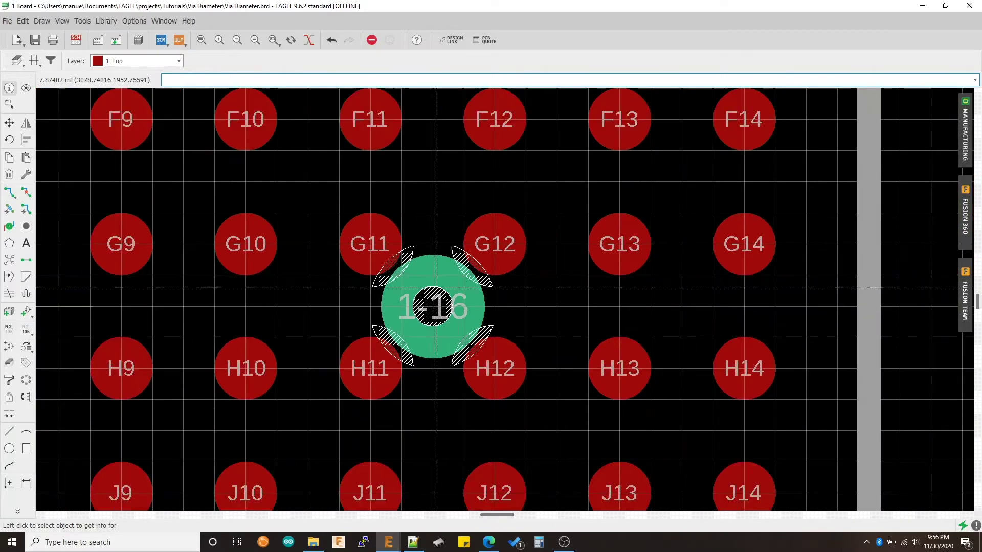
scroll(465, 275, down, 2)
middle_drag(430, 292, 289, 290)
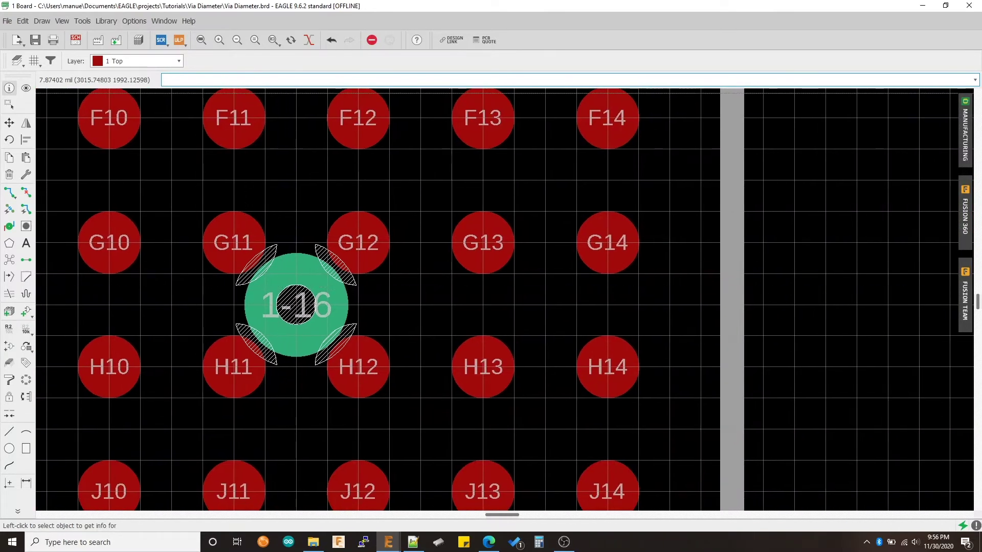
click(296, 297)
double_click(552, 248)
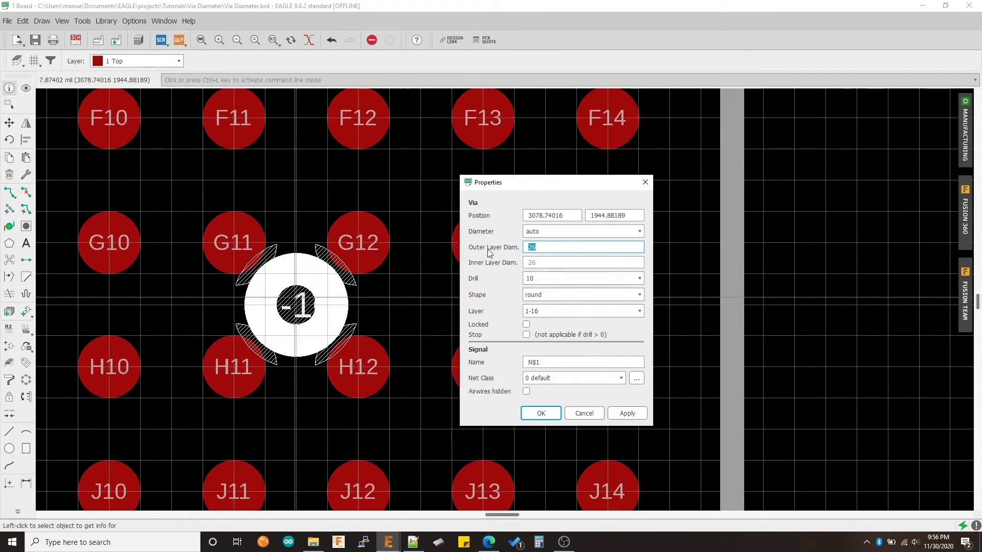
key(Escape)
Open DRC's Annular Ring rules showing vias at 25%, 8mil minimum and 20mil maximum.
click(230, 78)
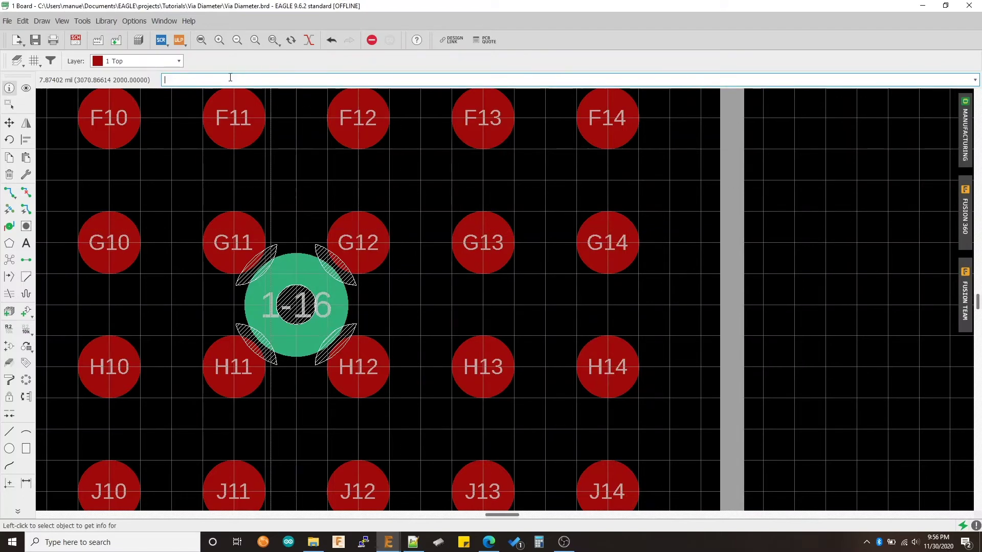
text(drc)
key(Return)
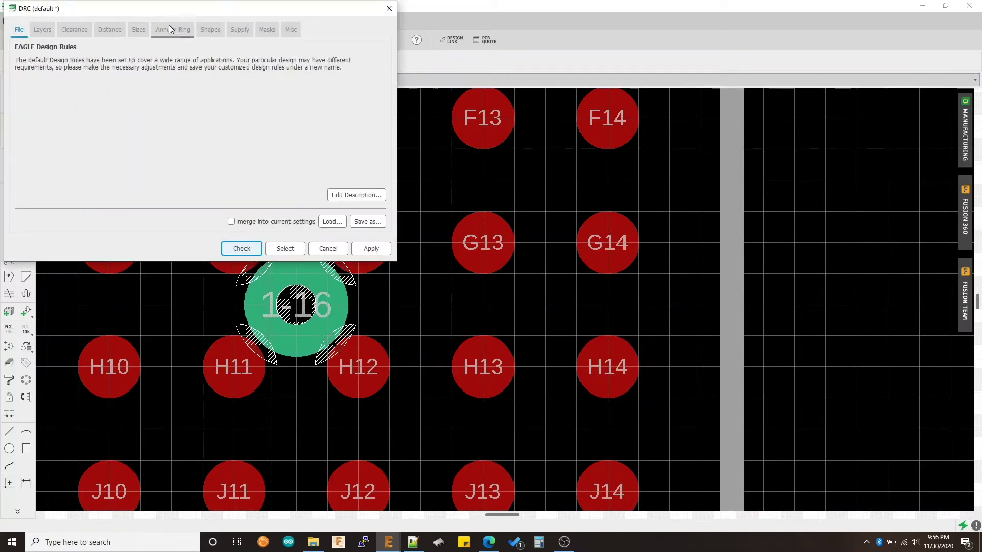
drag(185, 13, 596, 195)
click(591, 216)
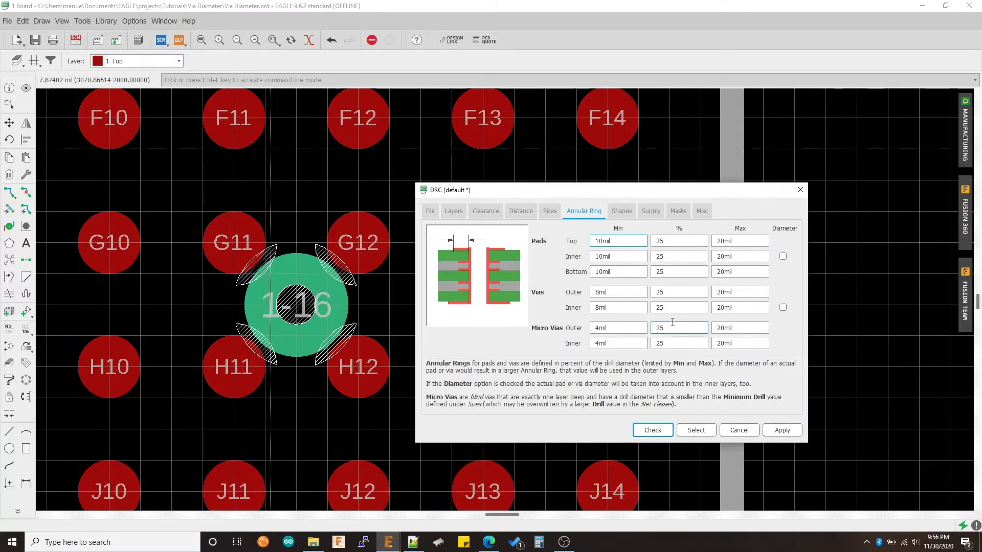
drag(621, 192, 582, 184)
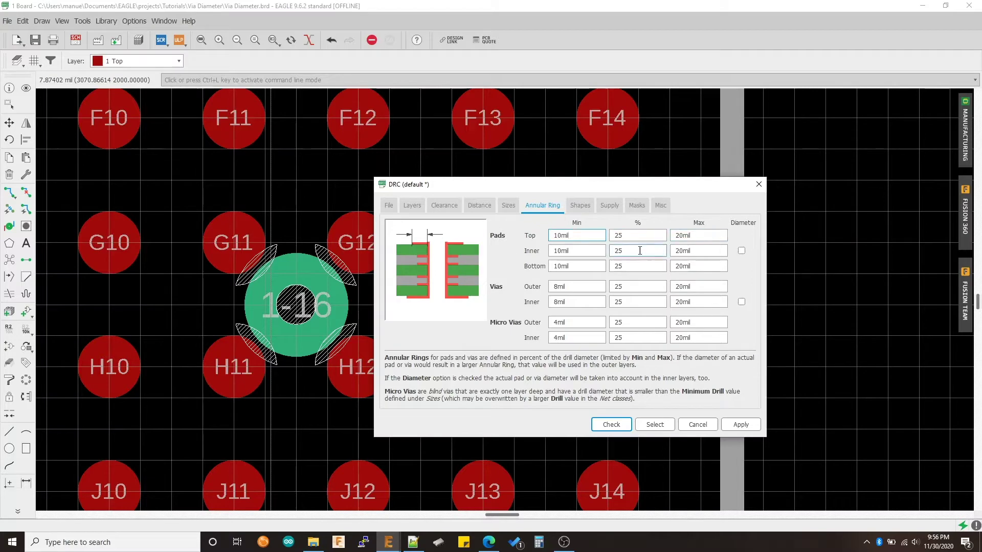
double_click(618, 285)
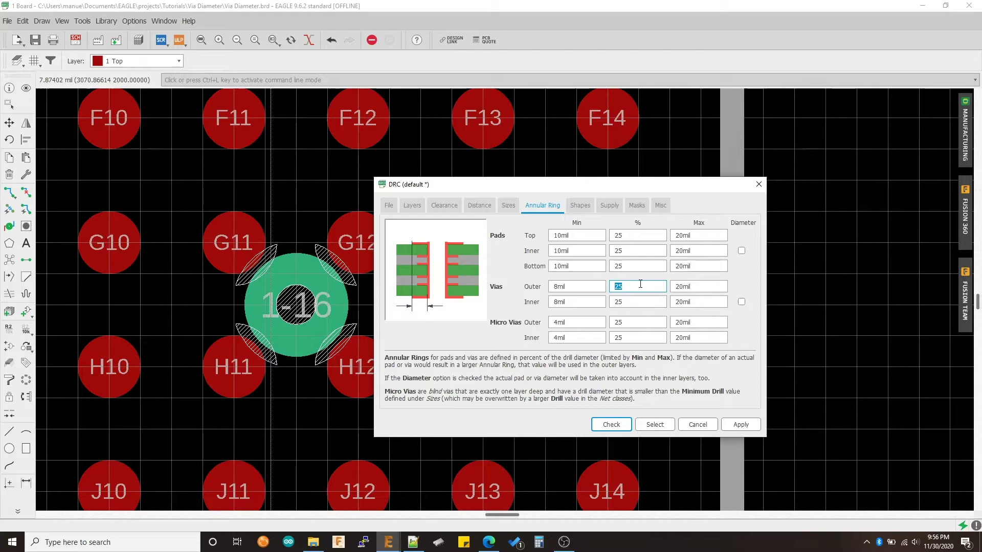
drag(613, 185, 718, 163)
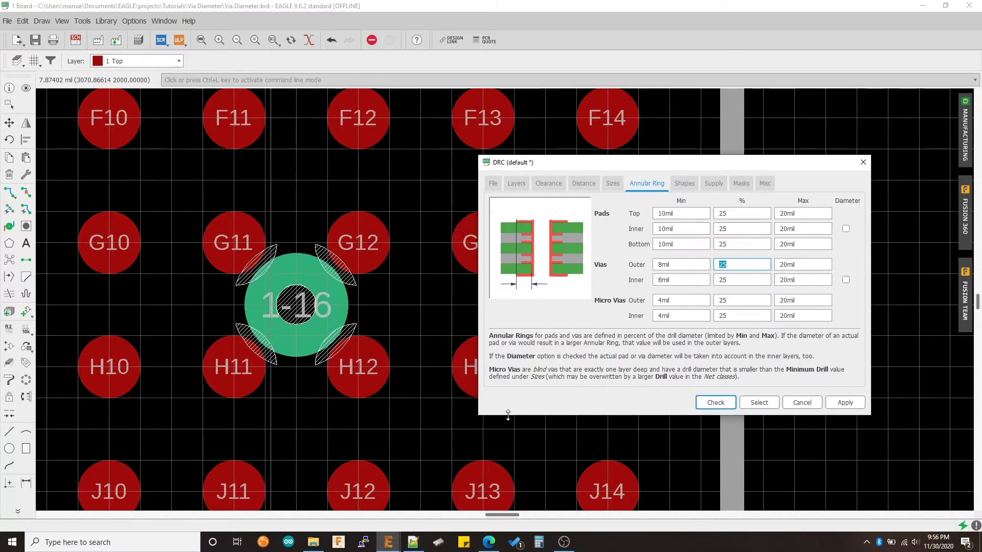
Open Notepad and write R = Drill * % = 10 * .25 = 2.5mil -> 8mil.
click(155, 537)
text(note)
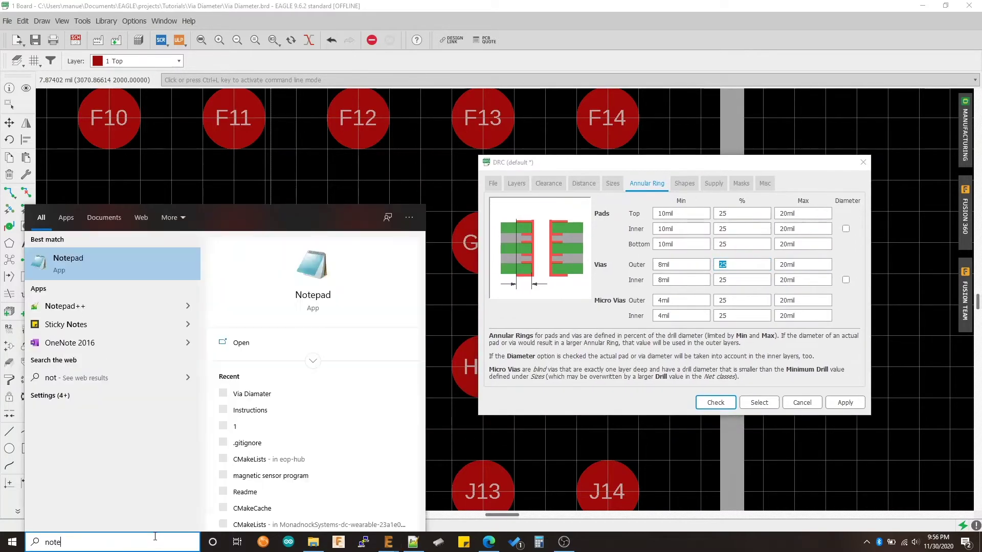
key(Return)
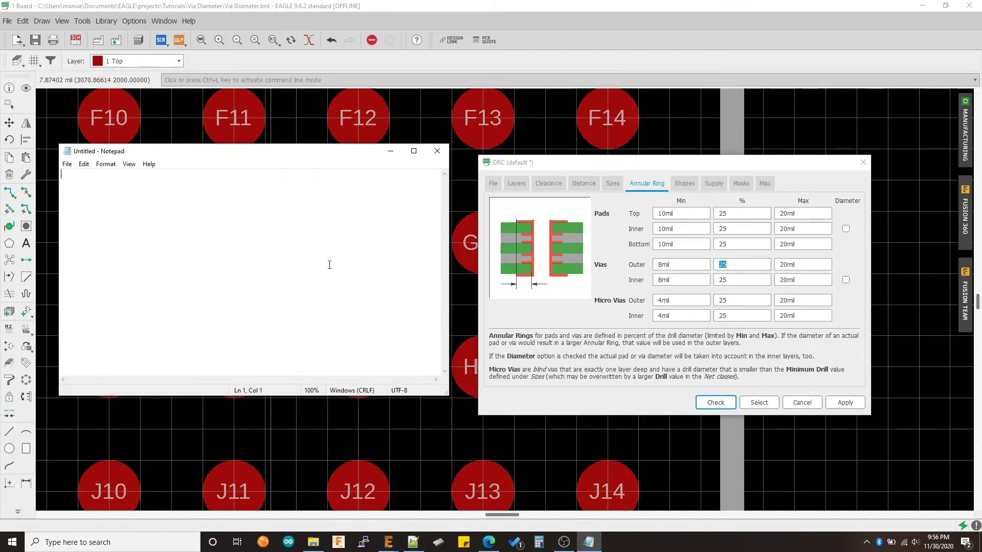
text(R = Drill * % = 10 * .25 = 2.5mil)
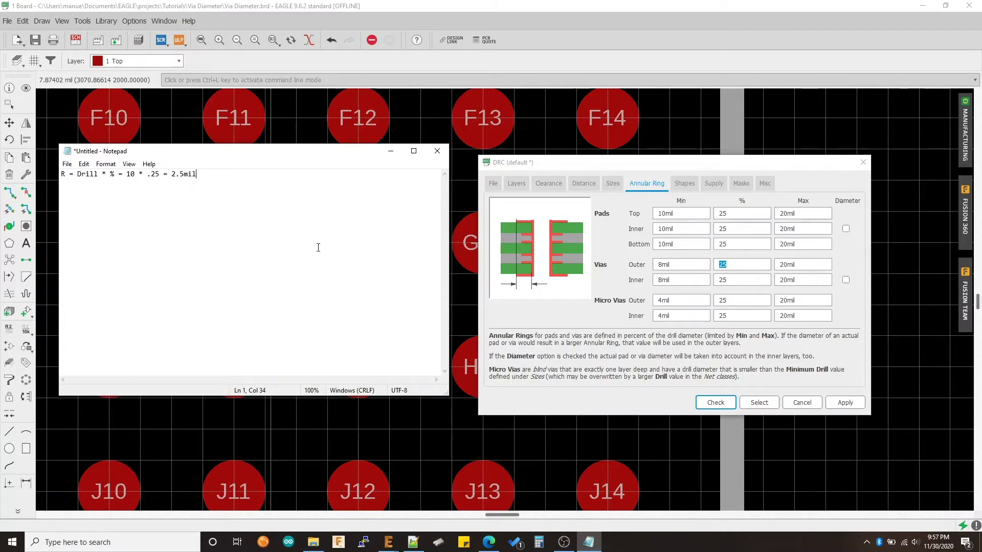
text( ->)
text(8mil)
key(Return)
Complete the line OD = (2 * R) + D = (2 * 8) + 10 = 26.
click(150, 193)
text((2 * R)
key(End)
text(+ D)
text(= (2 * 8) + 10 = 26)
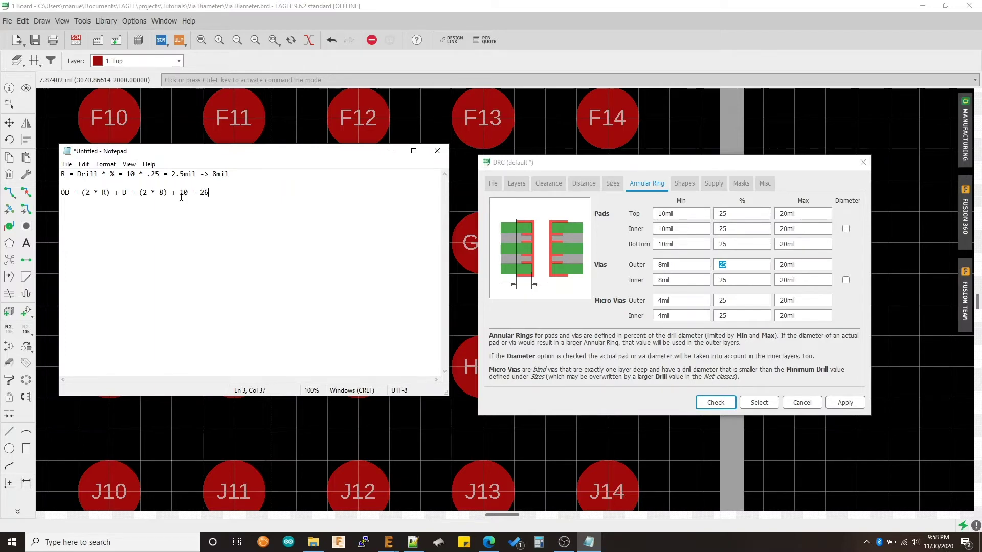
Close the DRC dialog and check the via's properties: drill 10, outer layer diameter 26.
click(468, 203)
click(863, 162)
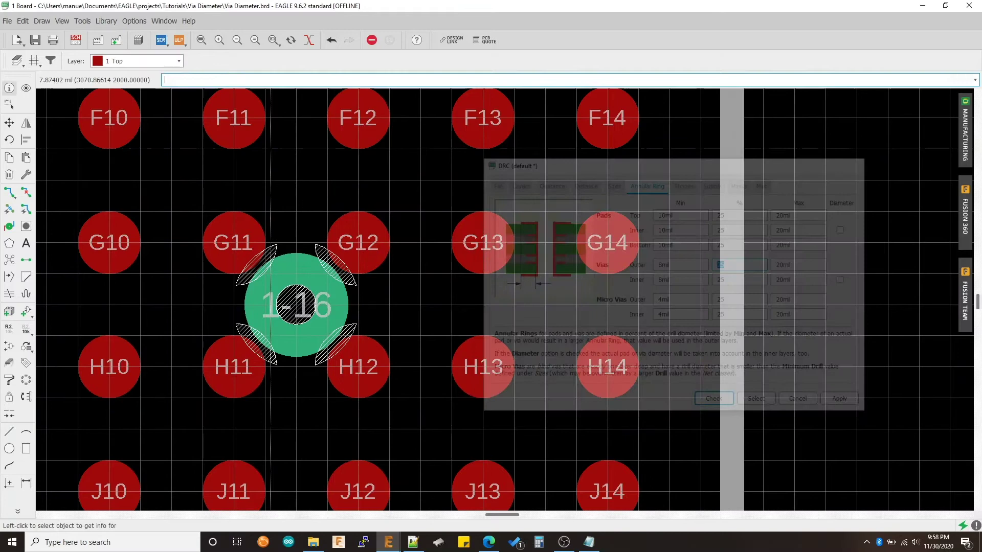
click(338, 301)
double_click(544, 246)
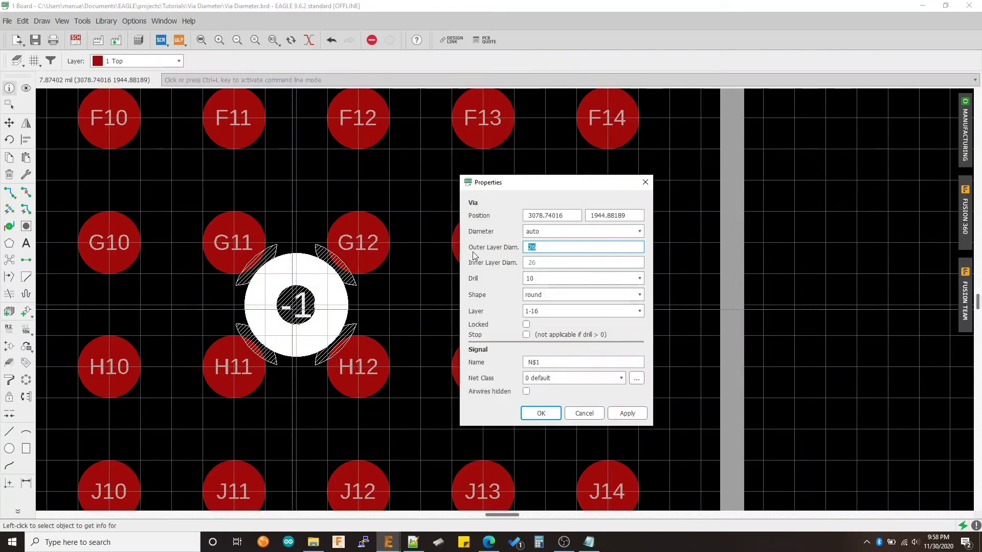
drag(541, 188, 541, 175)
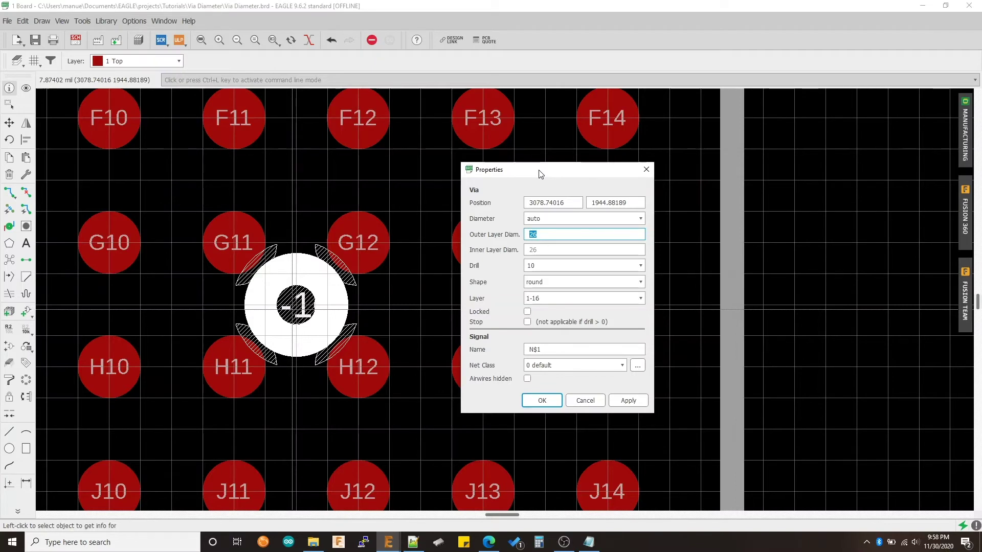
drag(541, 174, 506, 180)
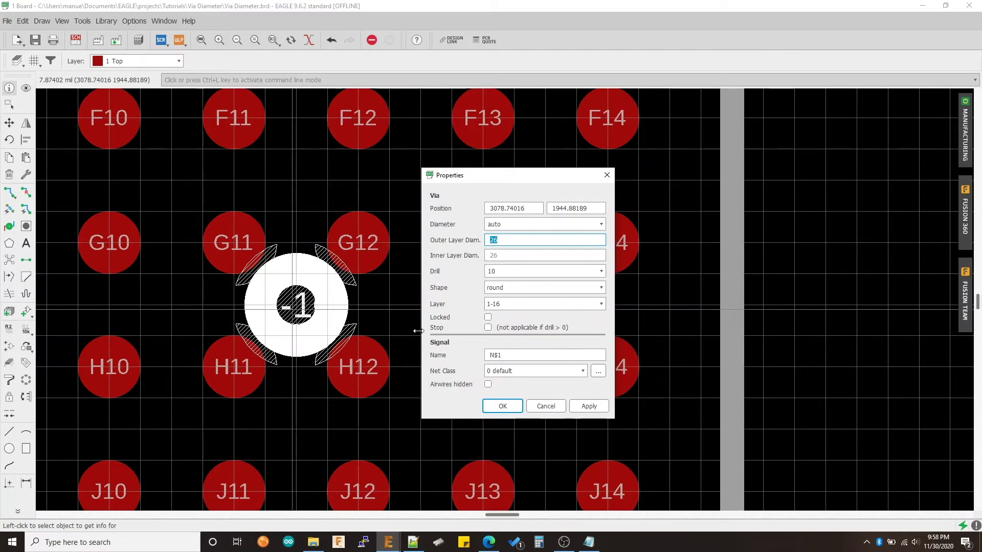
Reopen DRC's Annular Ring rules with the via outer % selected, and bring Notepad alongside.
click(607, 175)
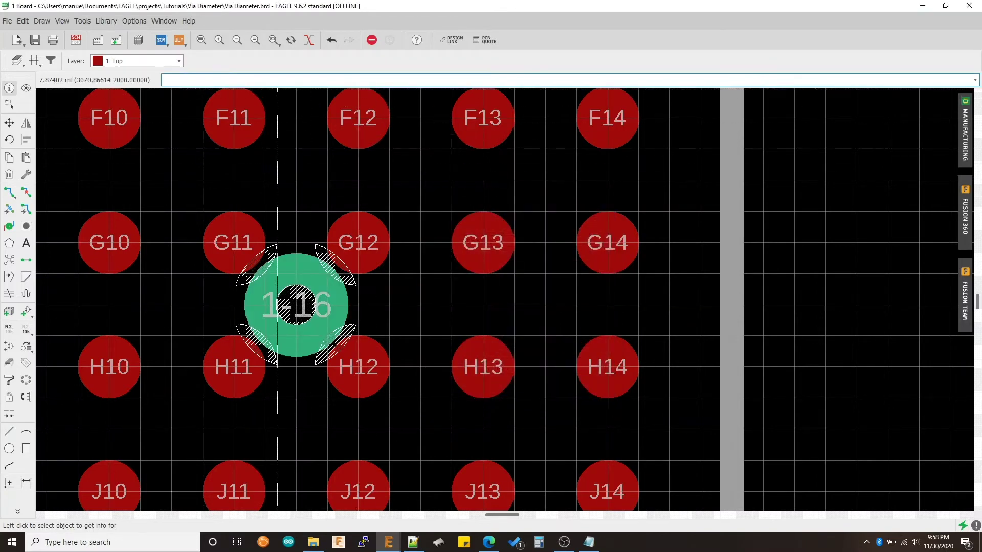
text(drc)
key(Return)
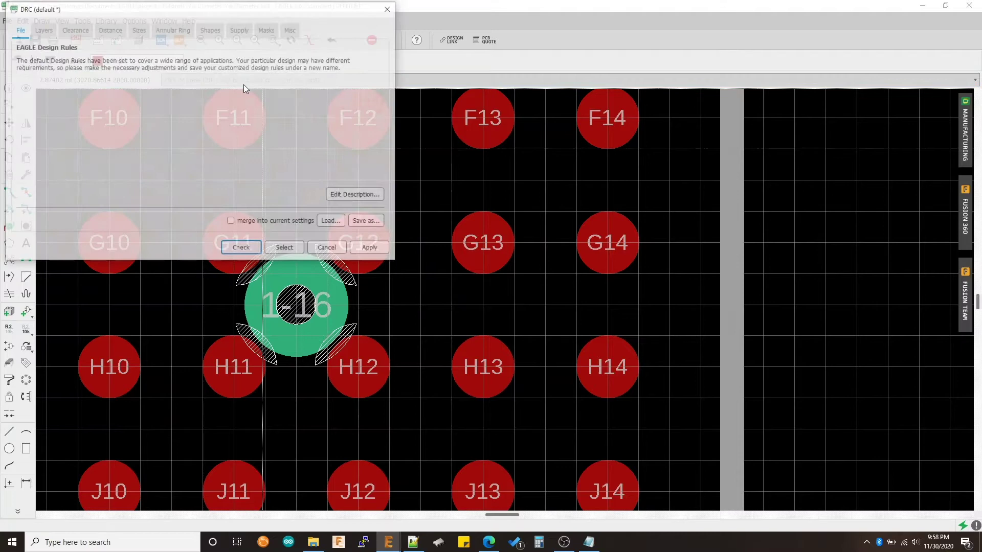
drag(184, 13, 613, 157)
click(674, 194)
double_click(677, 257)
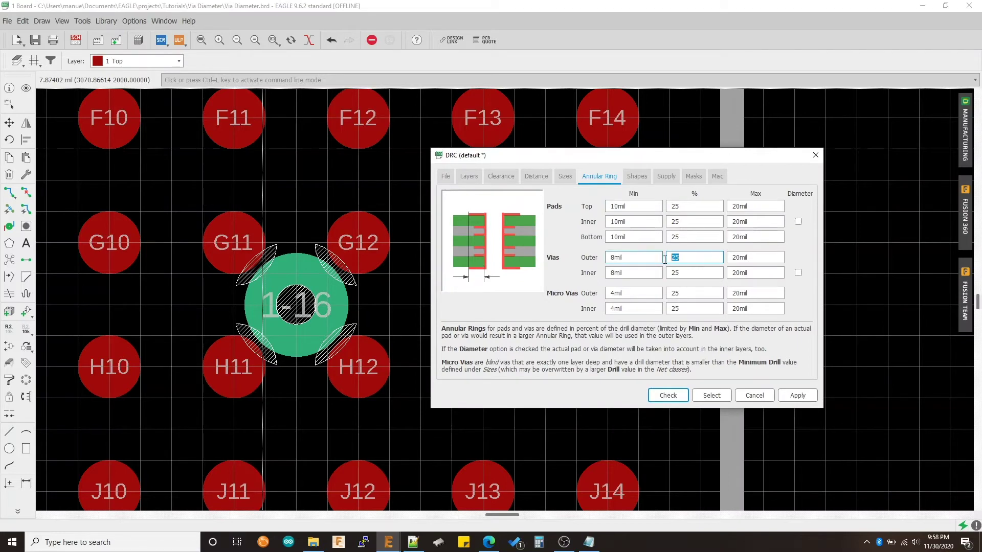
click(589, 543)
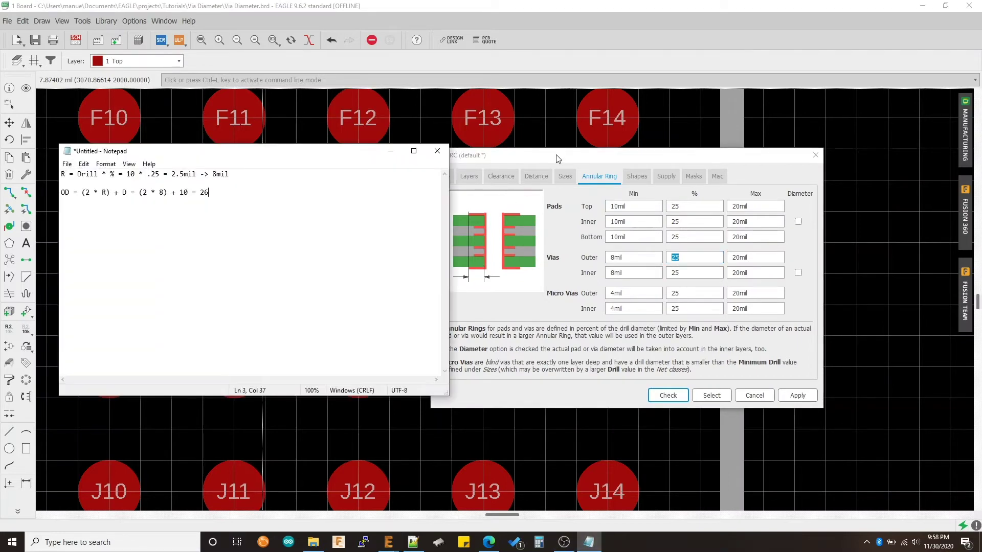
Strip the numbers from the note, leaving R = Drill * % and OD = (2 * R) + D.
drag(555, 156, 587, 148)
click(589, 542)
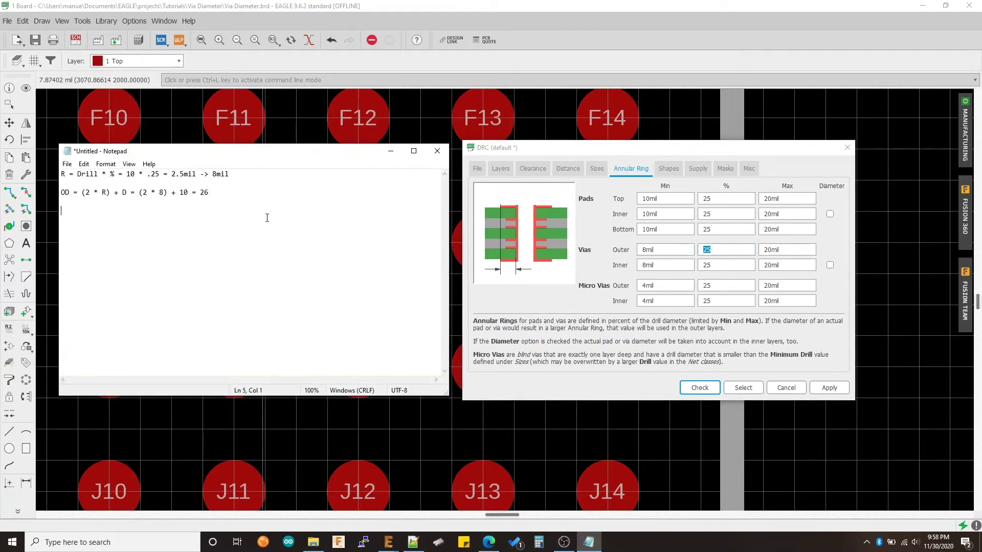
drag(209, 193, 130, 196)
key(Delete)
drag(233, 174, 119, 175)
key(Delete)
key(Delete)
drag(227, 181, 63, 184)
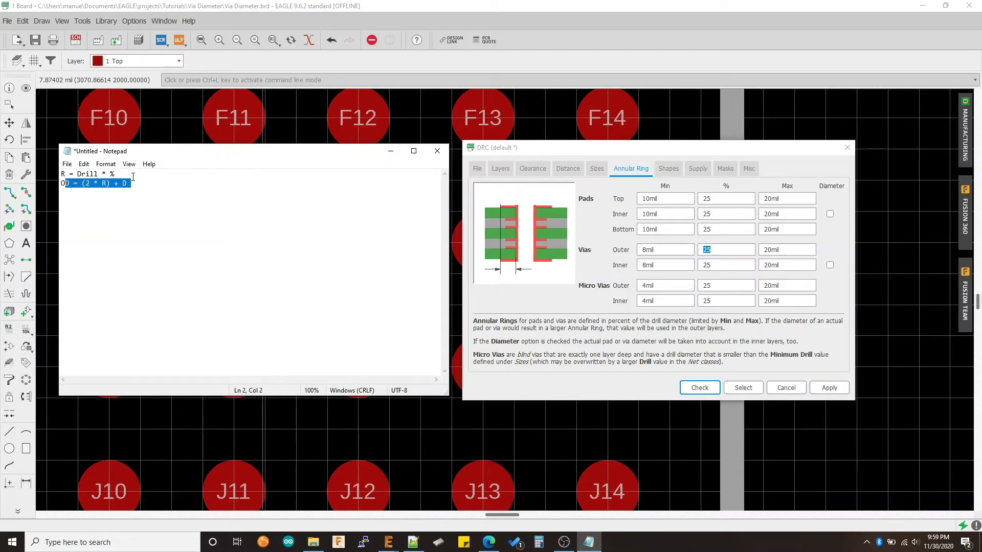
click(133, 176)
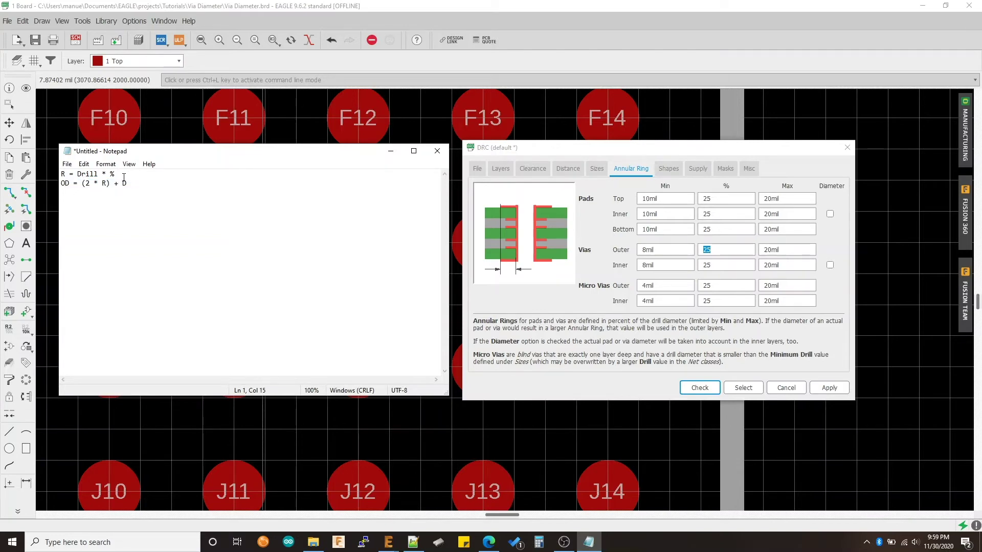
mouse_move(117, 174)
mouse_down()
mouse_move(73, 174)
mouse_move(102, 183)
mouse_up()
drag(78, 174, 155, 173)
Add the line OD = (2 * (Drill * %)) + Drill and begin a % = line.
click(141, 183)
key(Return)
key(Return)
text(OD = ())
key(Left)
text(2 * )
text(())
text(Drill)
text( * )
text(%)
text( + Drill)
mouse_move(121, 174)
mouse_down()
mouse_move(77, 174)
mouse_move(107, 183)
mouse_up()
drag(202, 201, 99, 201)
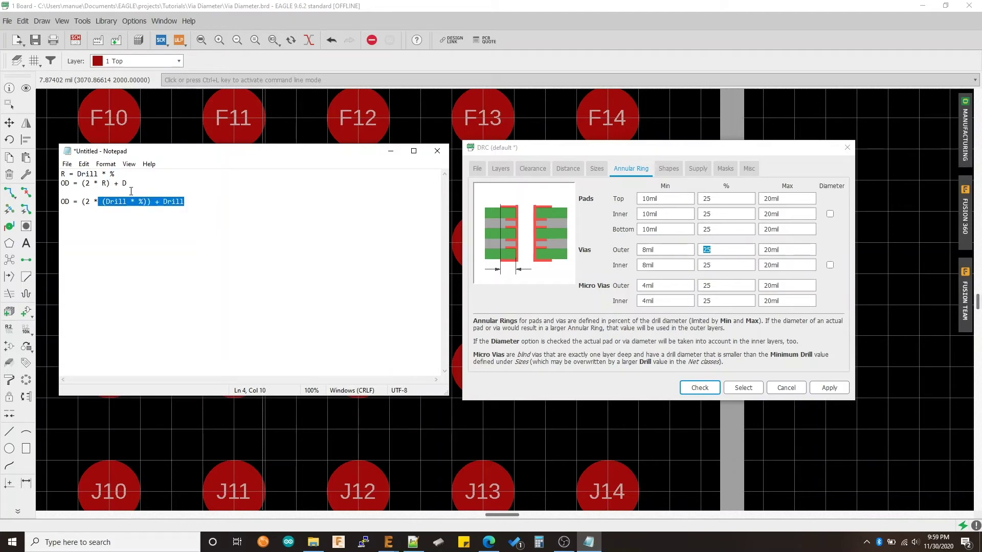
click(178, 194)
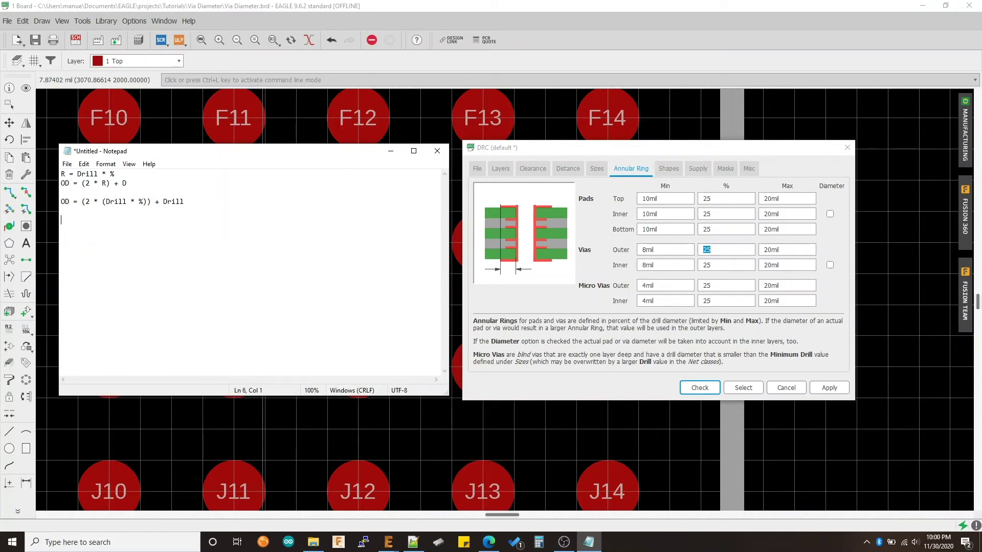
text(% =)
Note % = 45 and set the via outer annular ring to 45% in DRC, applied.
drag(185, 201, 81, 202)
click(82, 219)
text(45)
key(alt+Tab)
text(45)
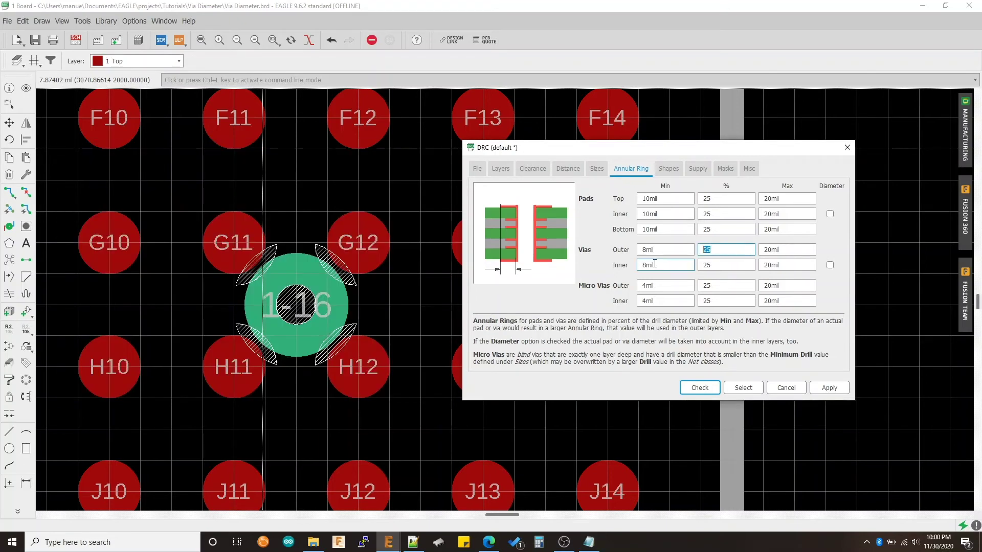
click(829, 388)
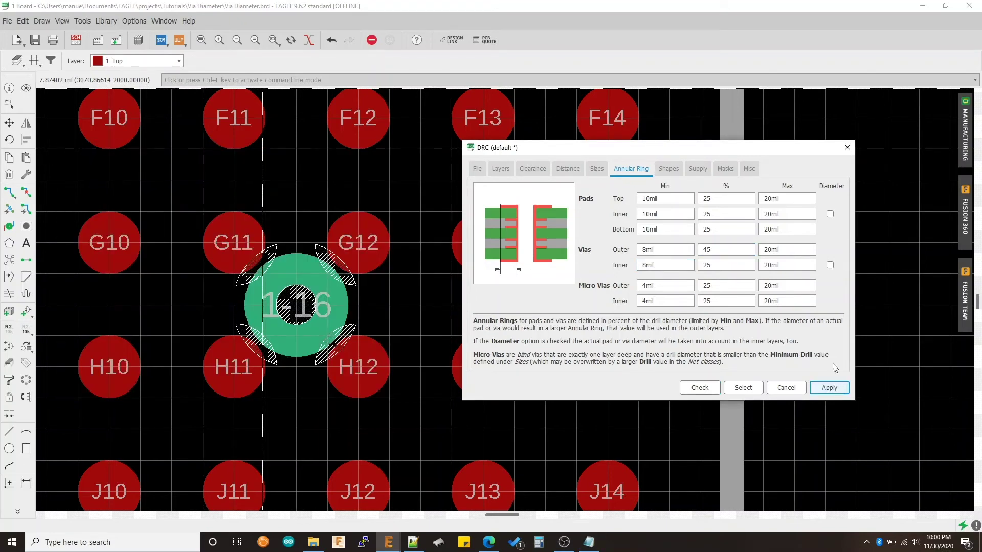
click(847, 146)
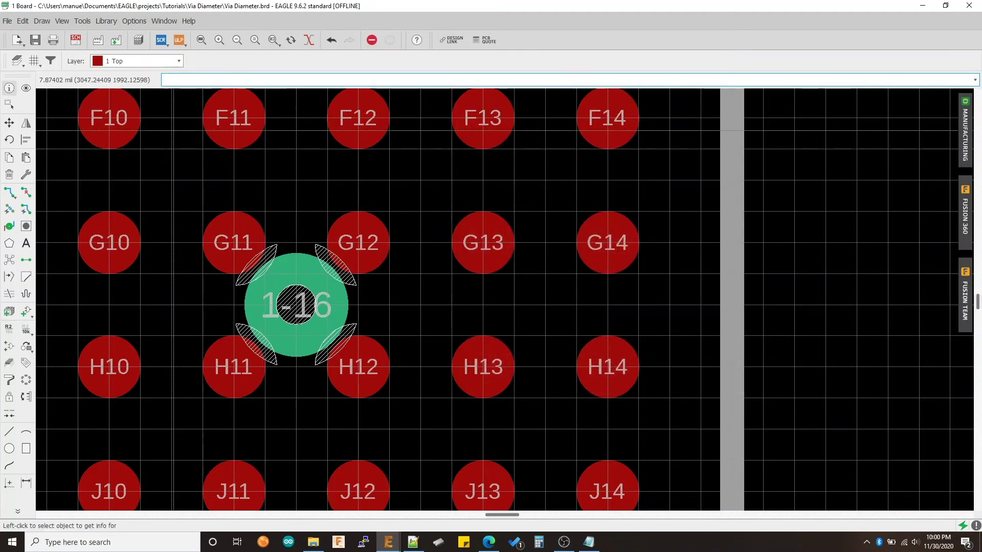
Check the via's properties, then reopen the DRC dialog on the Annular Ring rules.
click(311, 302)
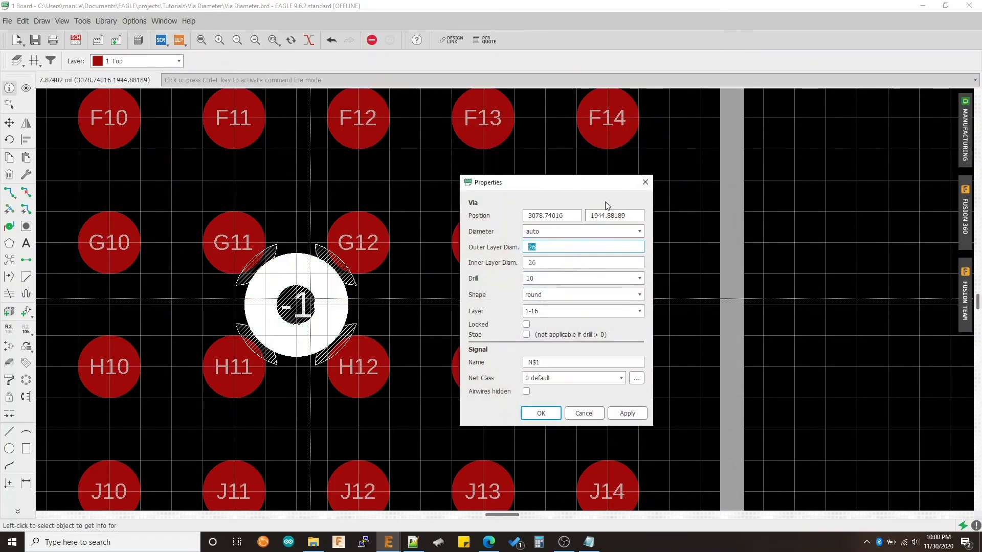
click(645, 182)
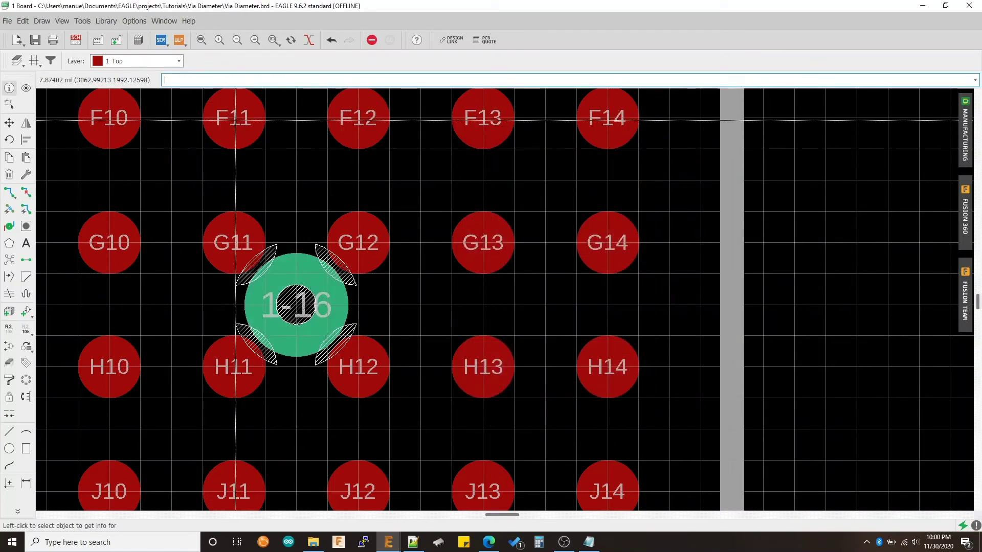
click(228, 79)
text(drc)
key(Return)
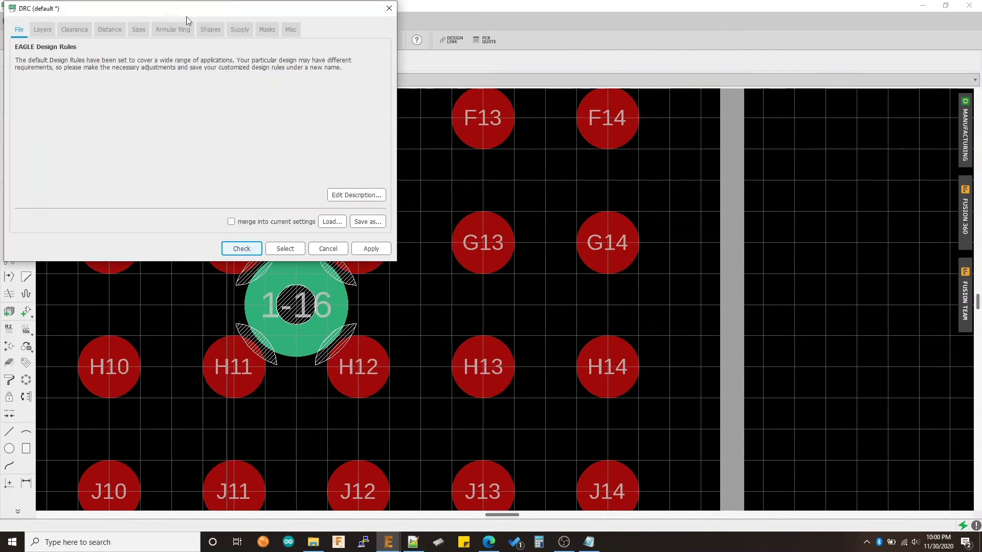
drag(186, 16, 658, 134)
click(641, 161)
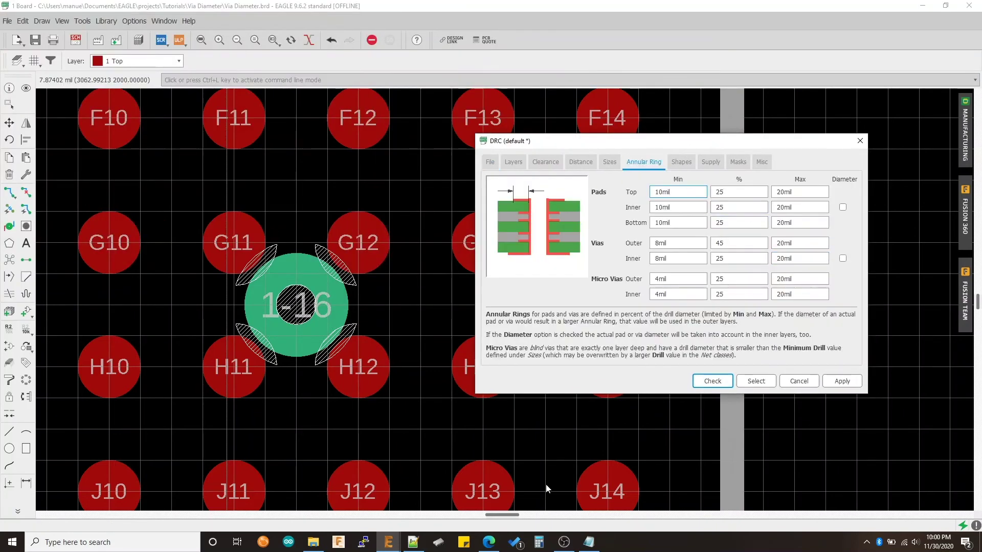
Extend the note's first line R = Drill * % with '= 10 * .45 ='.
click(589, 543)
click(259, 237)
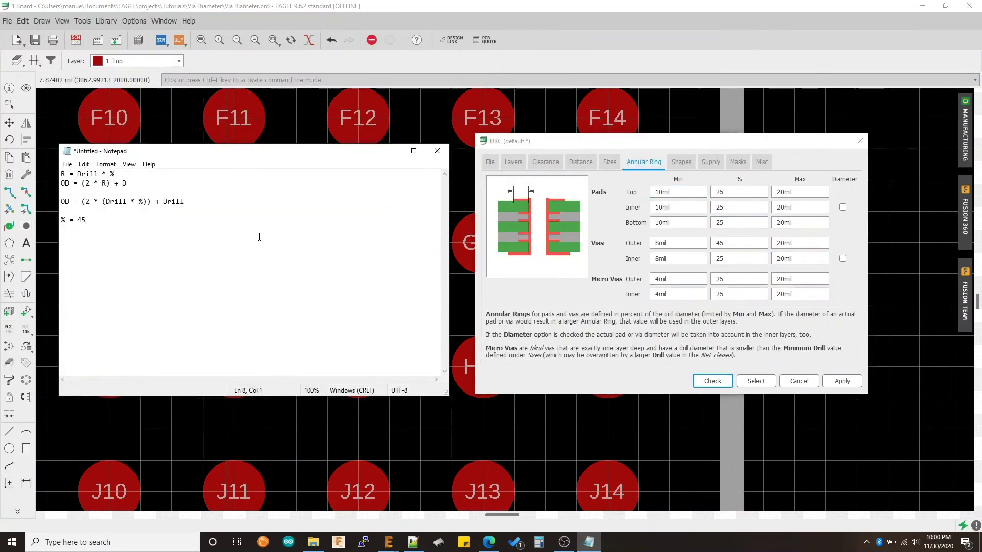
drag(126, 174, 61, 174)
click(126, 174)
key(Return)
key(Left)
text(=)
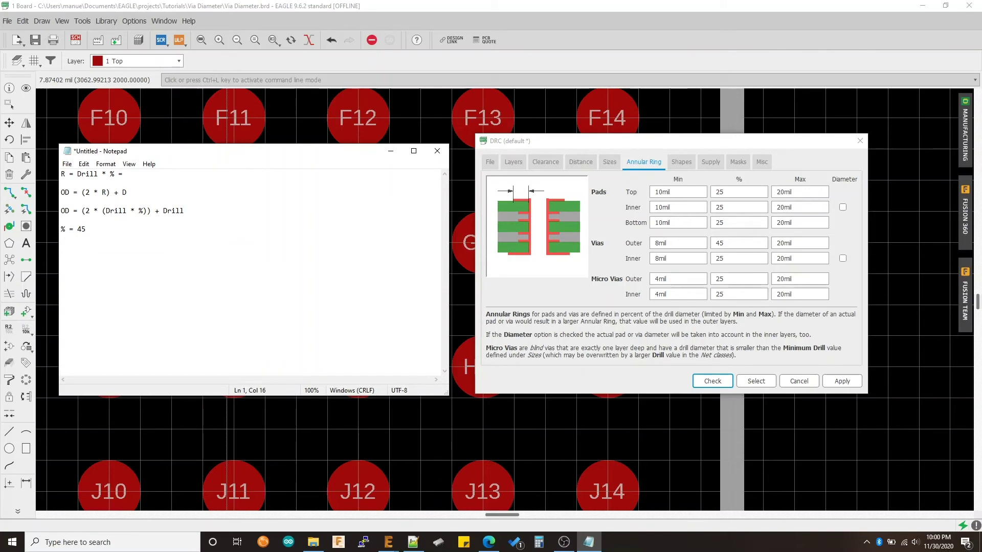
text( 10 * .45 =)
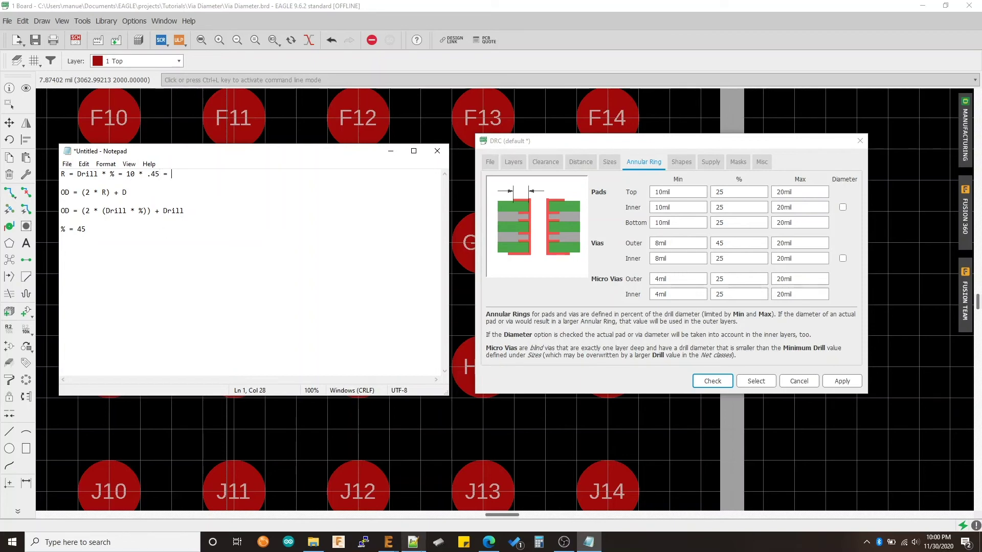
Compute 10*.45 in Calculator, append 4.5mil, and select the 8mil minimum outer via ring.
click(547, 546)
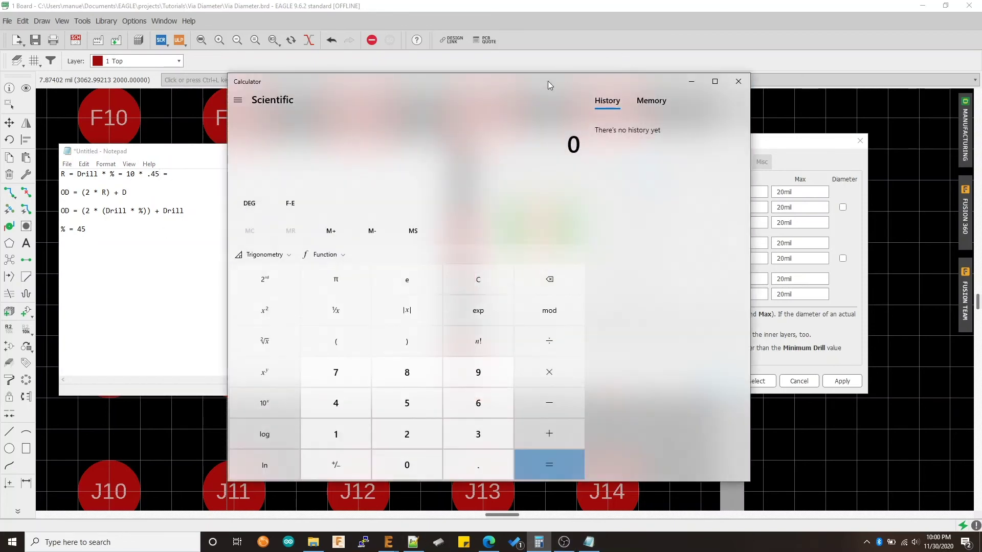
drag(637, 84, 720, 81)
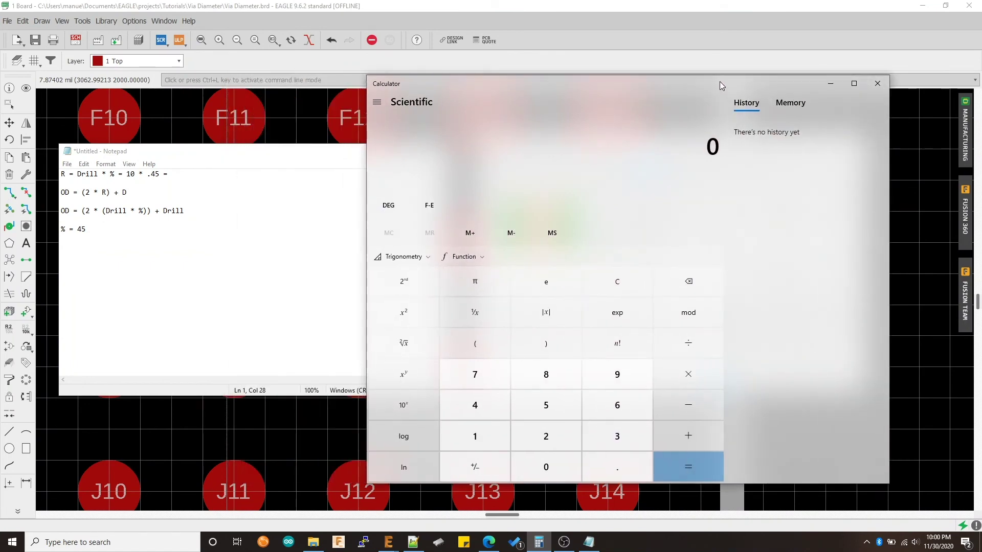
text(10*.45=)
click(833, 84)
click(222, 173)
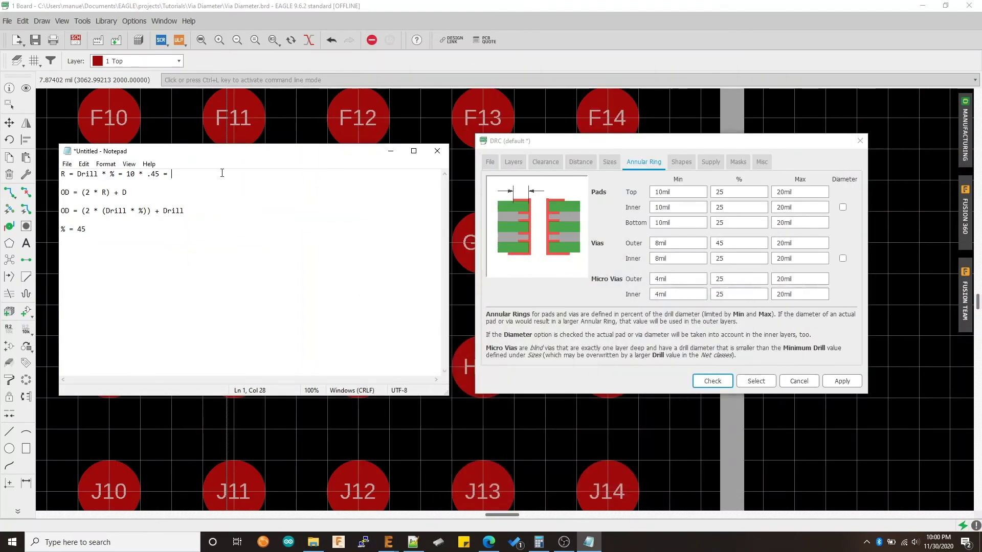
text(4.5mil)
key(shift+Left)
key(shift+Left)
key(shift+Left)
key(shift+Left)
key(shift+Left)
key(shift+Left)
click(674, 244)
double_click(674, 244)
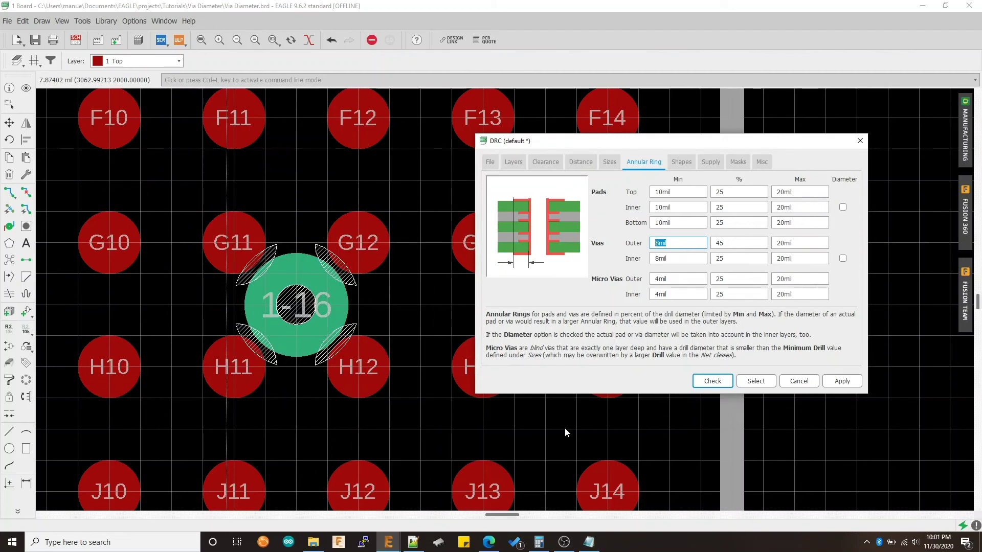
Bring the notes to the front and select the 4.5mil annular ring result.
click(589, 542)
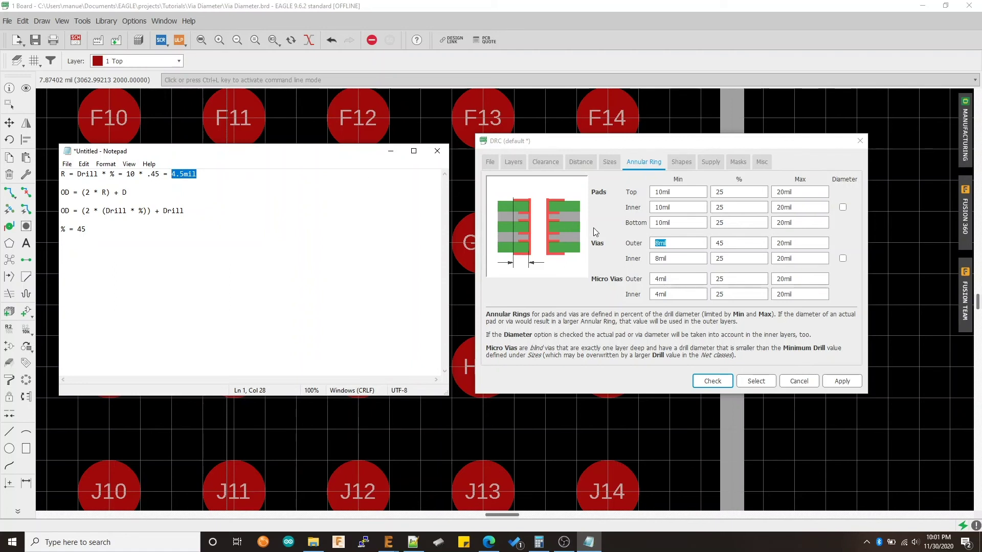
click(223, 174)
drag(223, 174, 171, 174)
Change the DRC Vias Outer minimum annular ring from 8mil to 4mil, apply it, and close DRC.
click(657, 243)
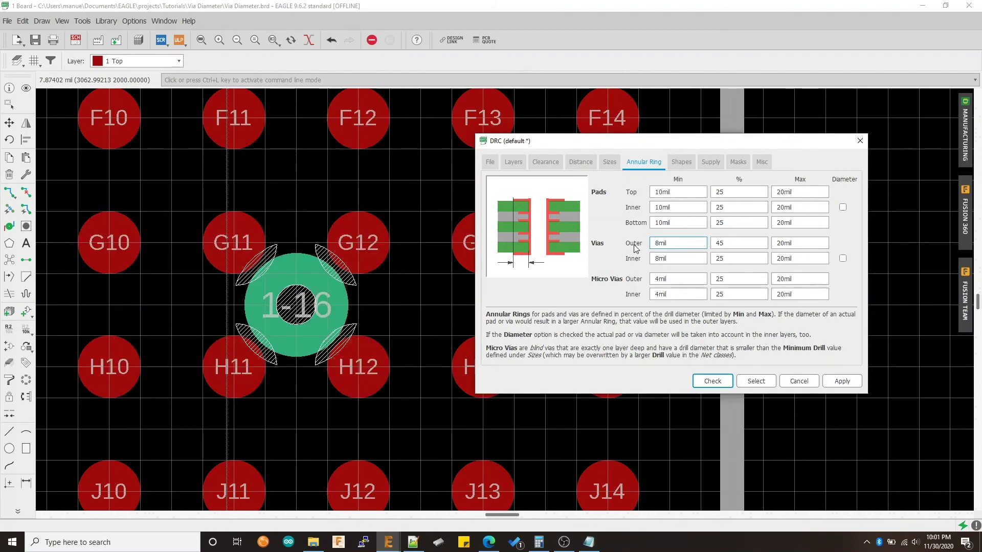
key(ctrl+a)
key(BackSpace)
text(4mil)
click(842, 381)
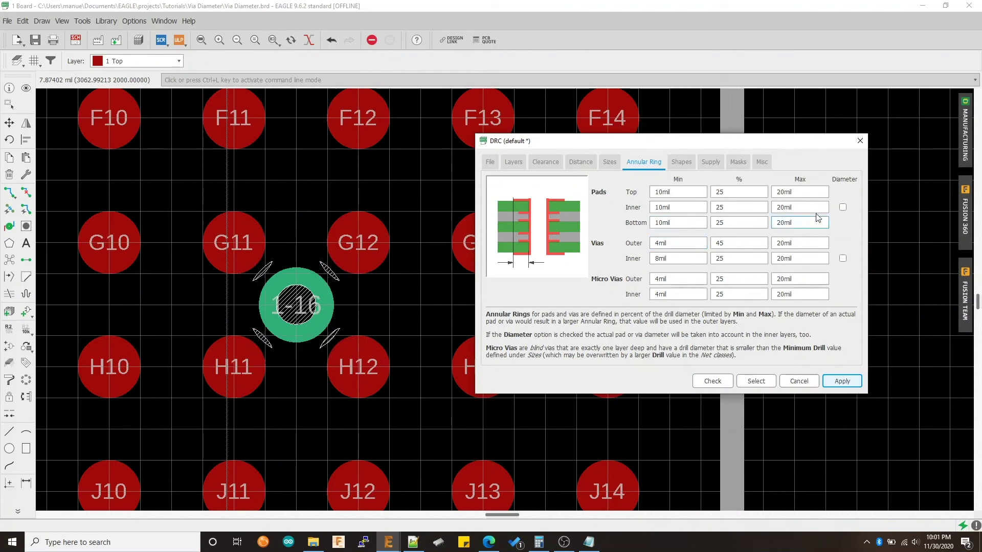
click(860, 141)
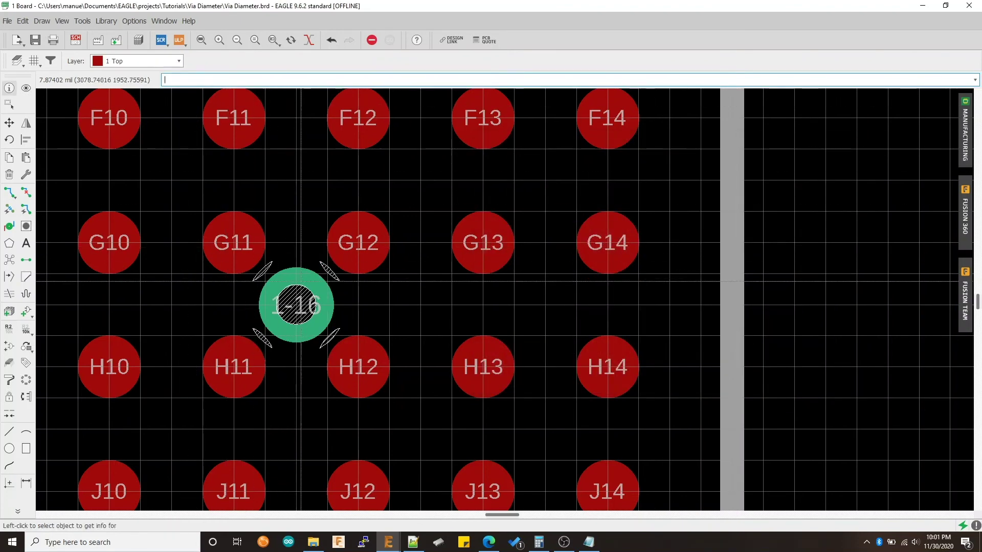
Inspect the shrunken via's properties to confirm drill 10 and outer layer diameter 19.
click(301, 302)
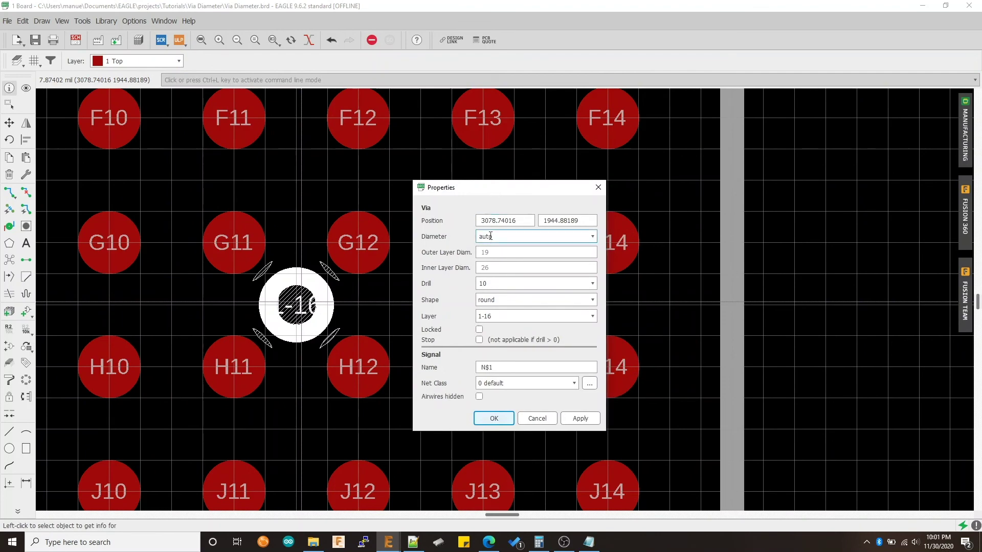
key(Tab)
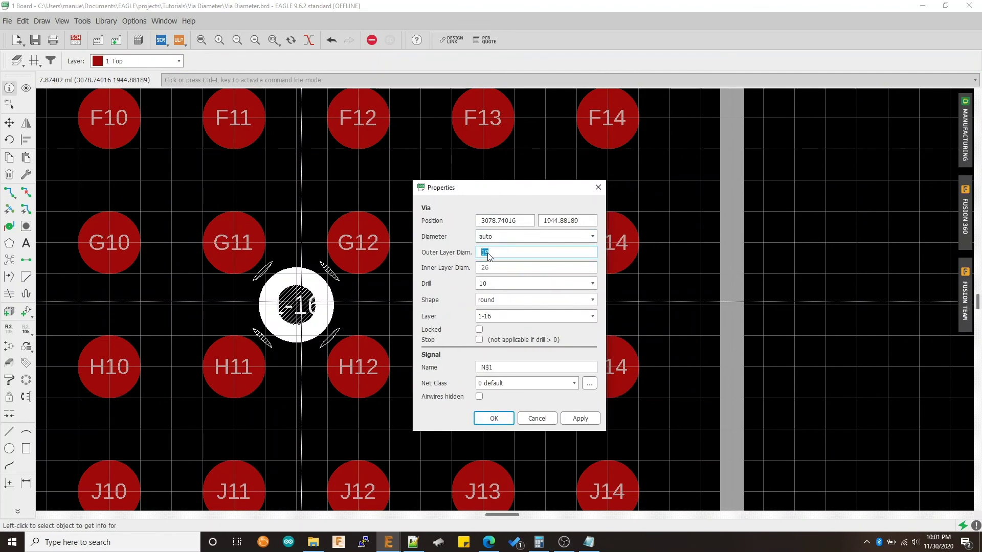
key(Tab)
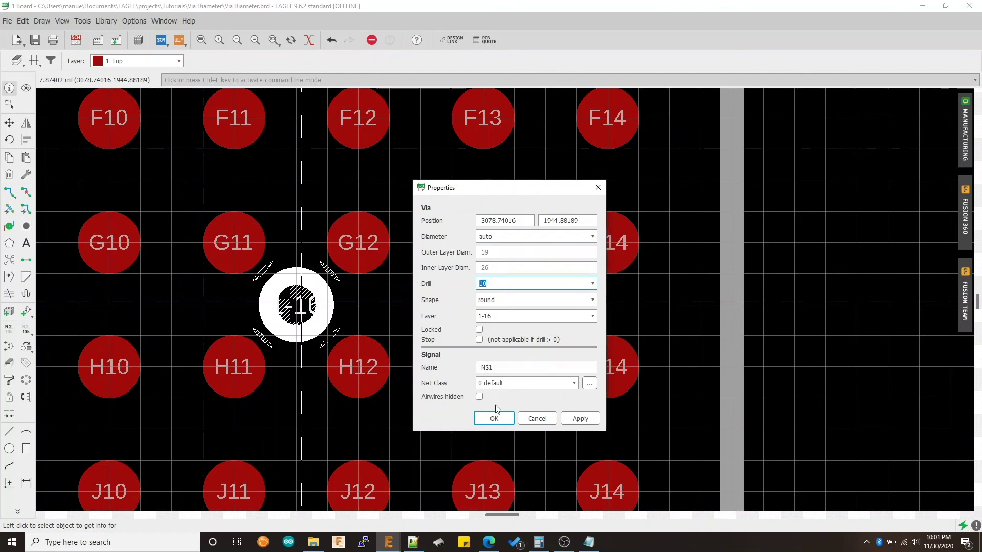
click(488, 254)
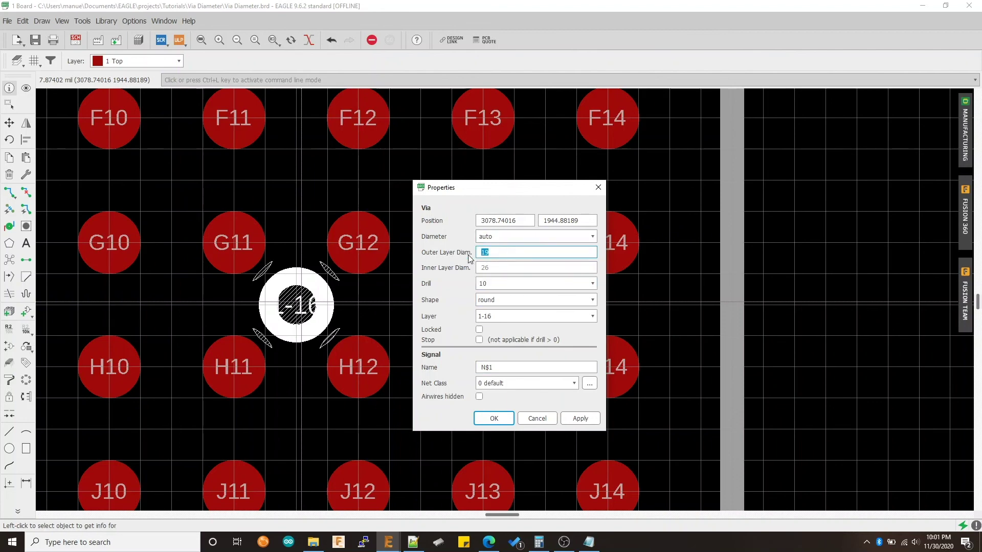